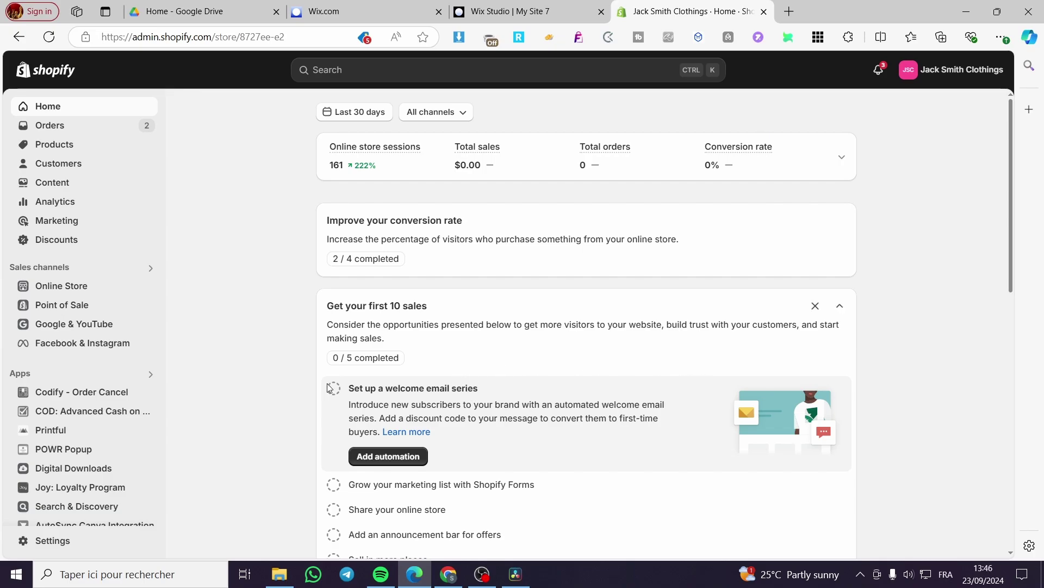
Open a blank new product form, review its media, pricing, inventory and shipping sections, and discard it.
{"action": "left_click", "coordinate": [62, 145]}
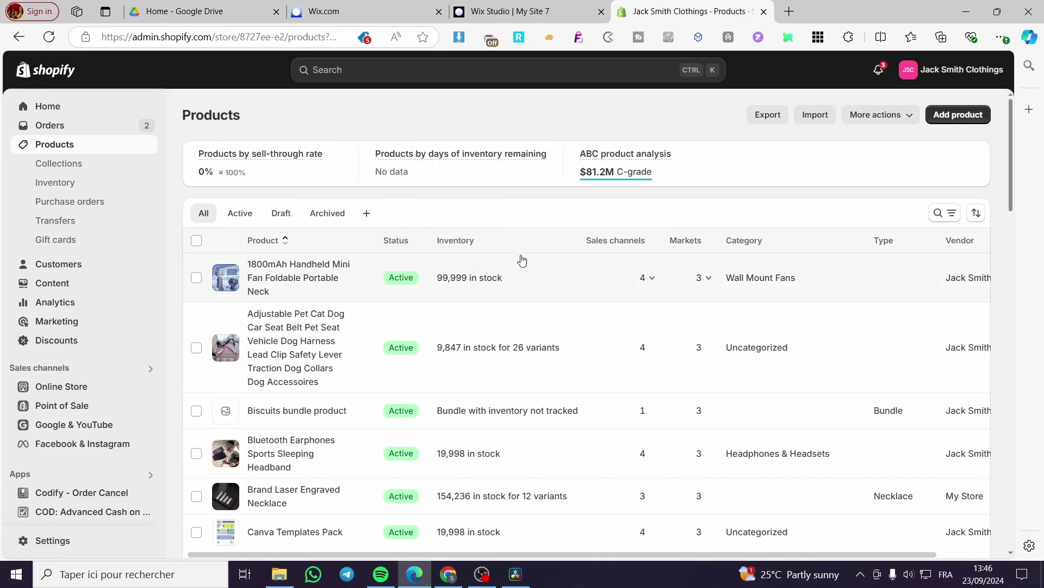
{"action": "left_click", "coordinate": [965, 117]}
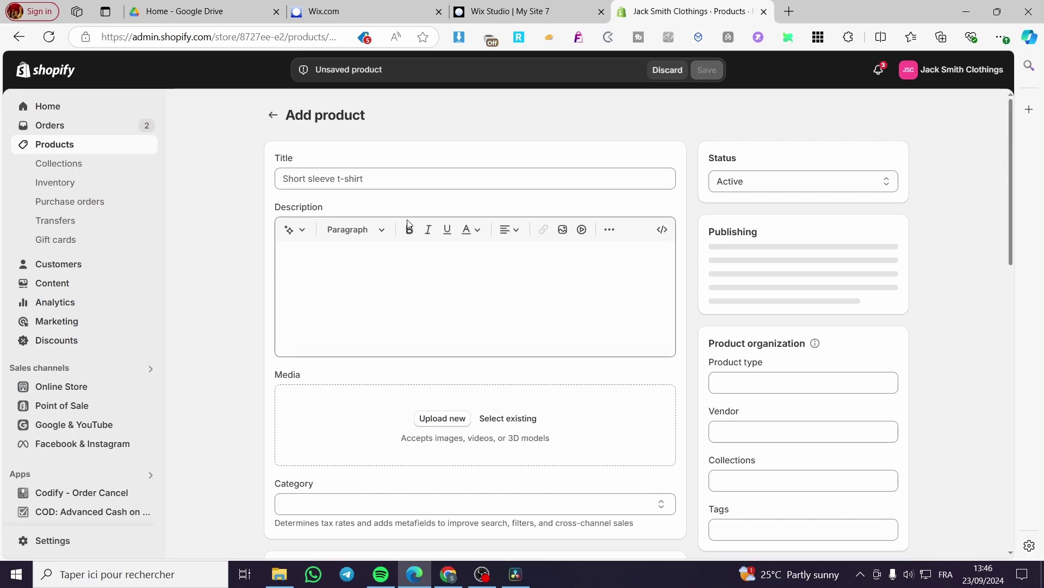
{"action": "scroll", "coordinate": [357, 349], "scroll_direction": "down", "scroll_amount": 4}
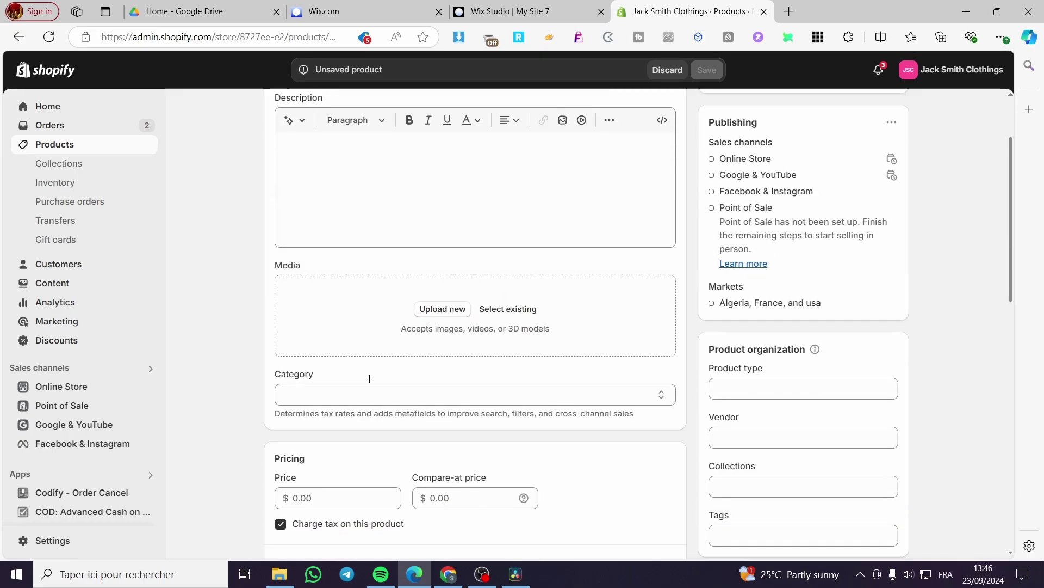
{"action": "scroll", "coordinate": [343, 343], "scroll_direction": "down", "scroll_amount": 3}
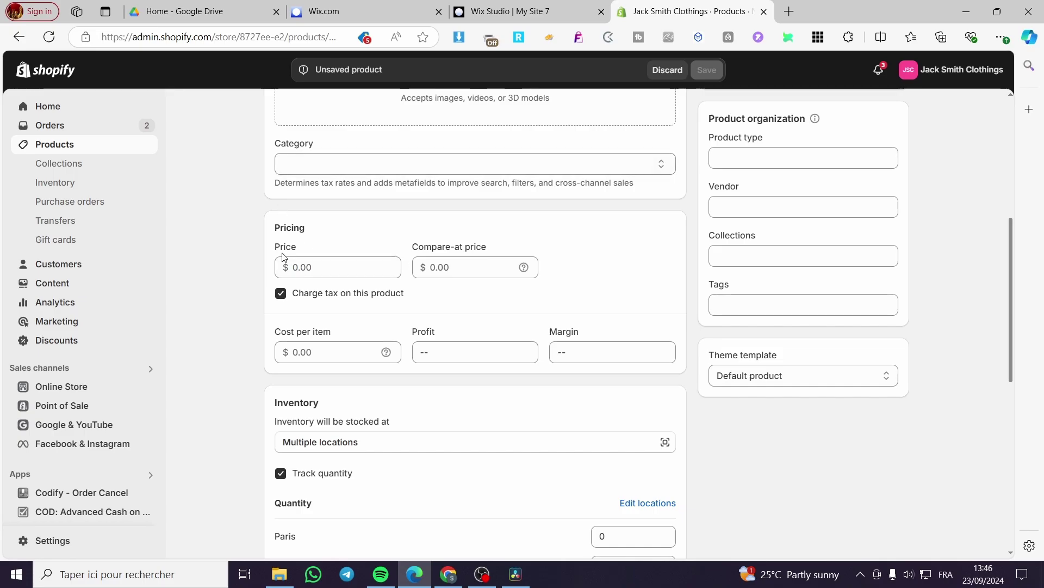
{"action": "scroll", "coordinate": [286, 207], "scroll_direction": "down", "scroll_amount": 3}
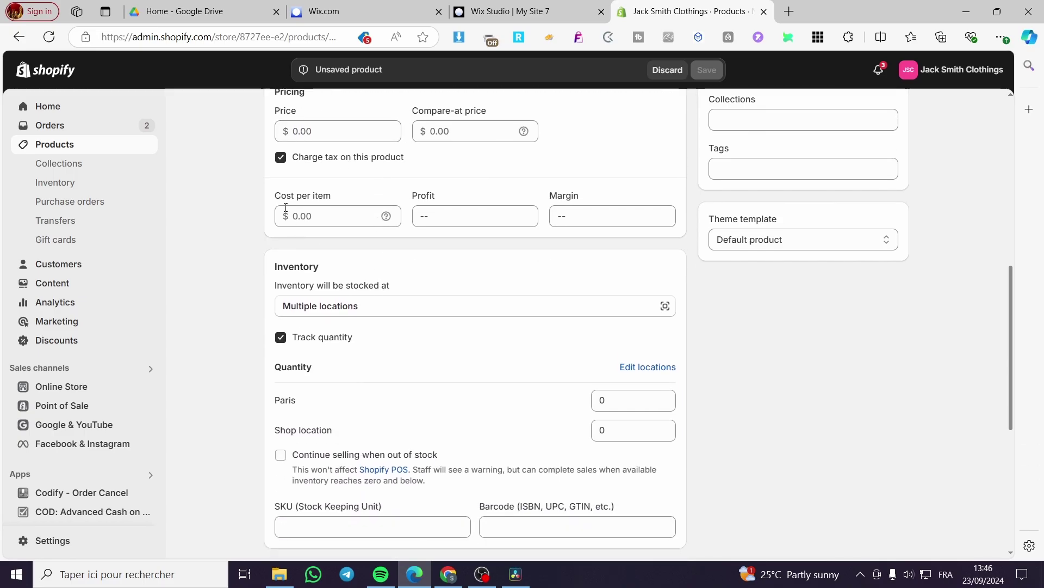
{"action": "scroll", "coordinate": [408, 338], "scroll_direction": "down", "scroll_amount": 4}
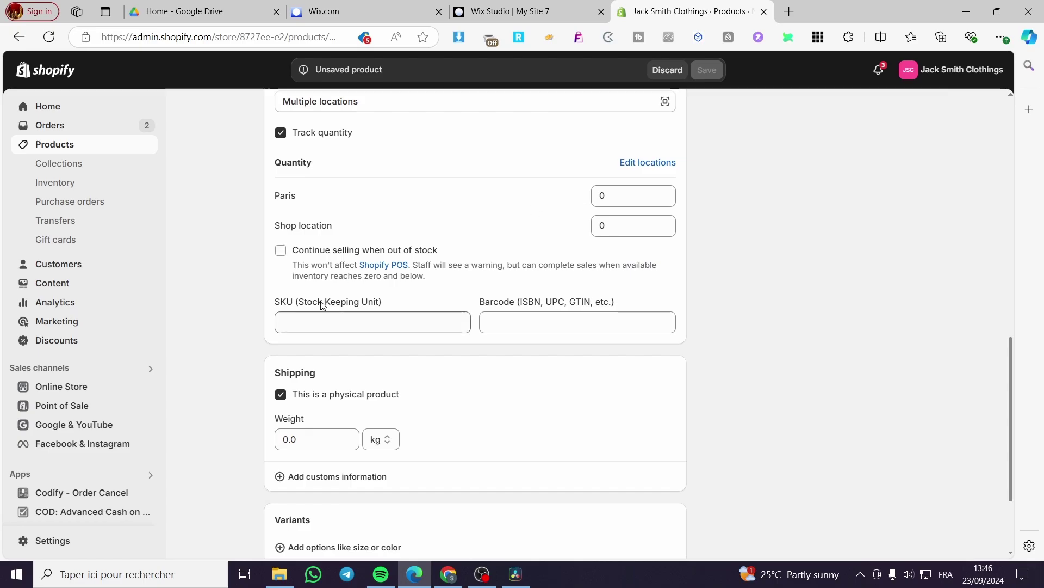
{"action": "scroll", "coordinate": [476, 272], "scroll_direction": "up", "scroll_amount": 9}
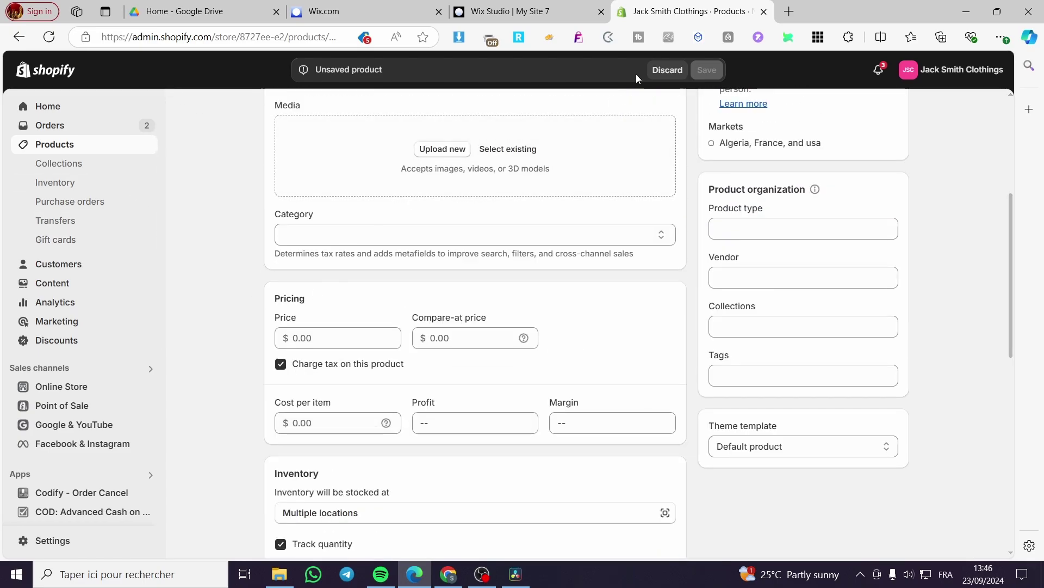
{"action": "left_click", "coordinate": [666, 70]}
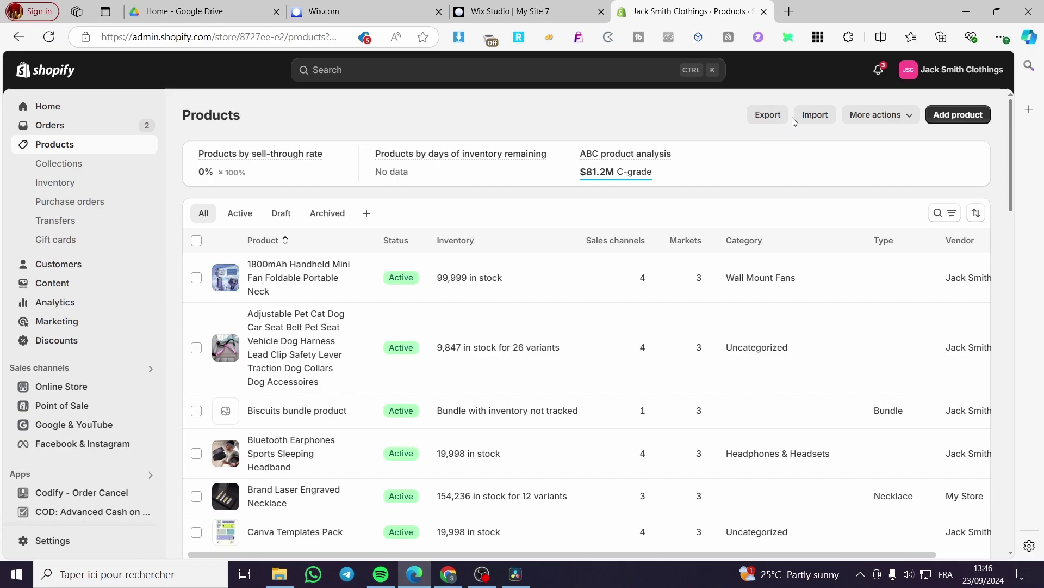
View the option for importing products by CSV and return to the product list without importing.
{"action": "left_click", "coordinate": [815, 115]}
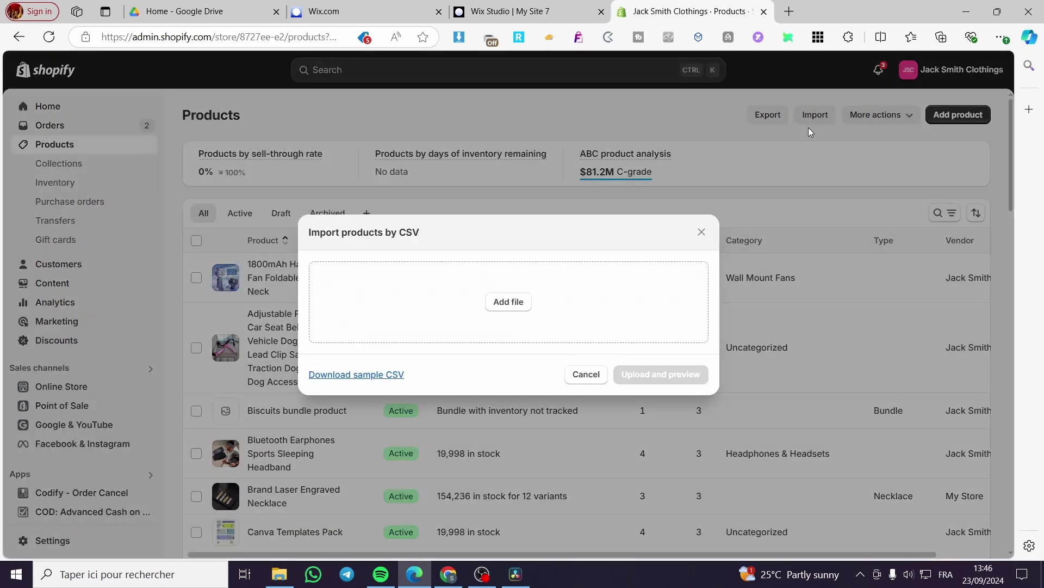
{"action": "left_click", "coordinate": [703, 232]}
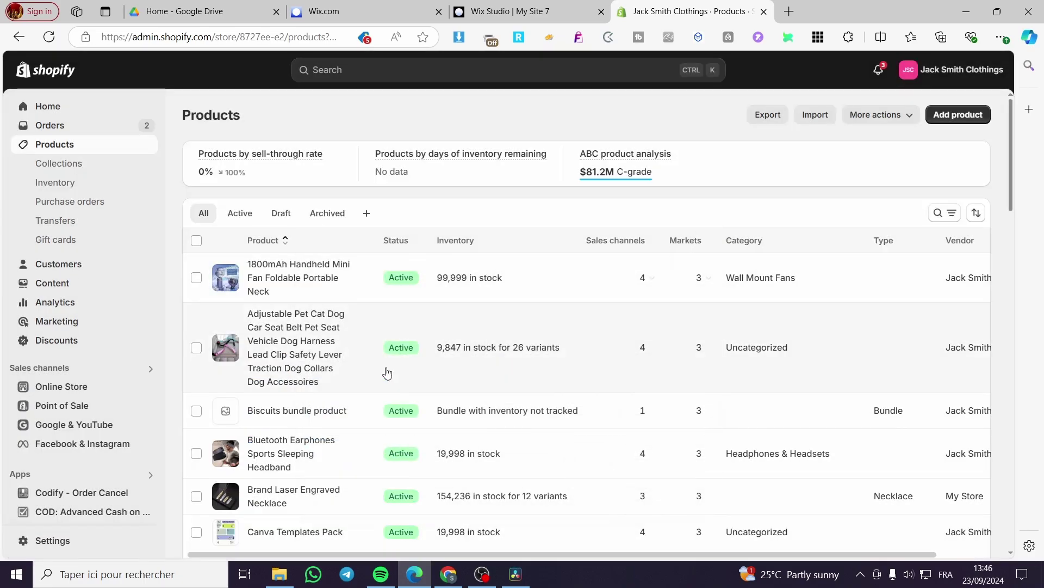
{"action": "left_click", "coordinate": [294, 362]}
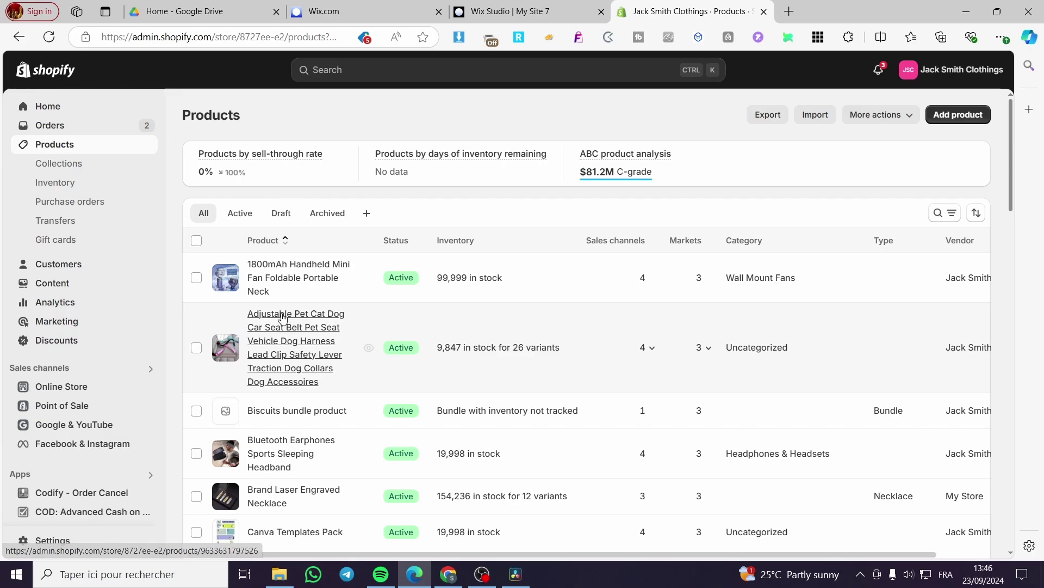
Start a new product collection titled "Mens Shoes".
{"action": "left_click", "coordinate": [121, 172]}
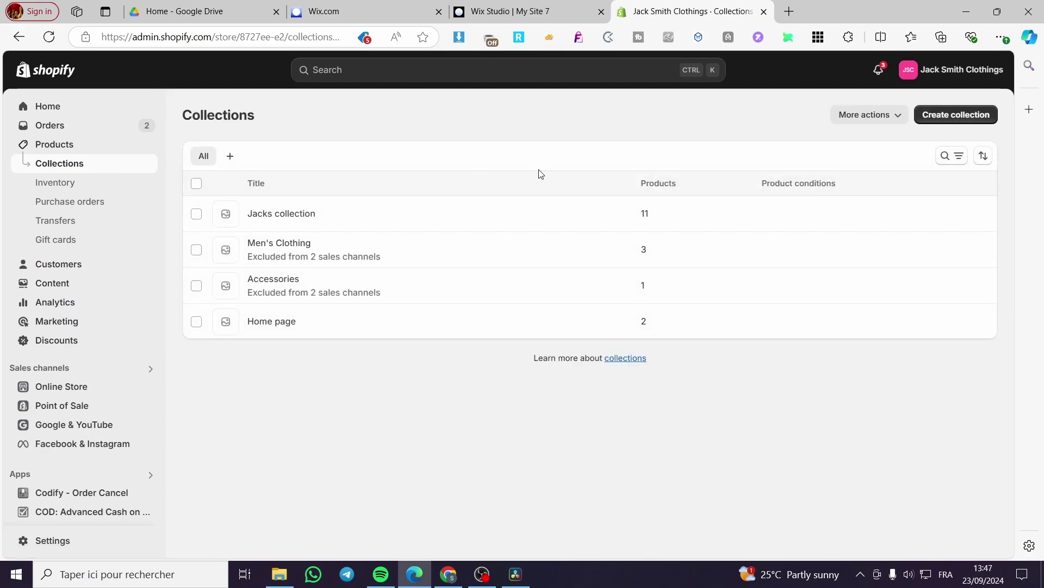
{"action": "left_click", "coordinate": [954, 116]}
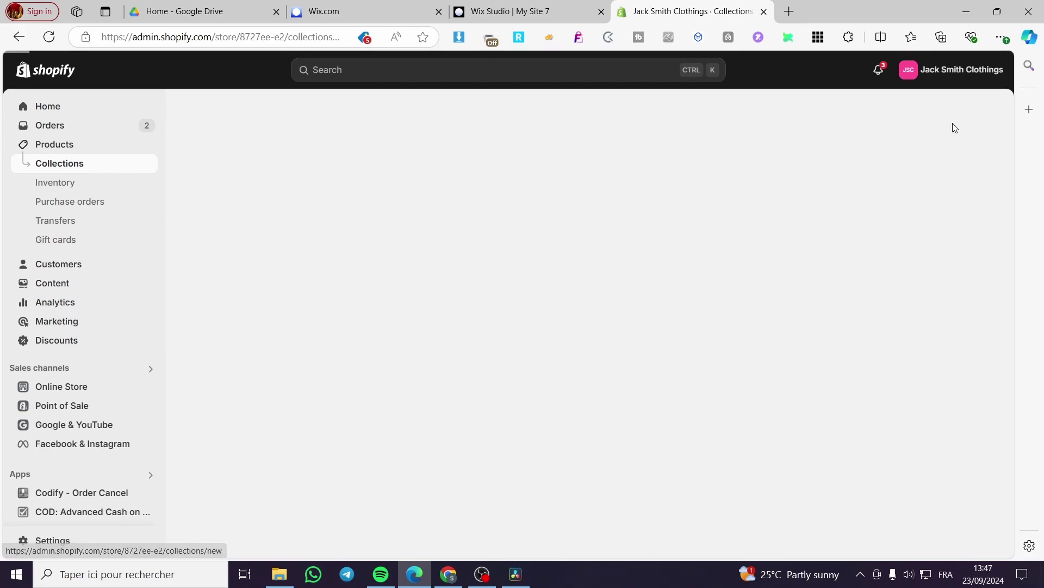
{"action": "left_click", "coordinate": [390, 178]}
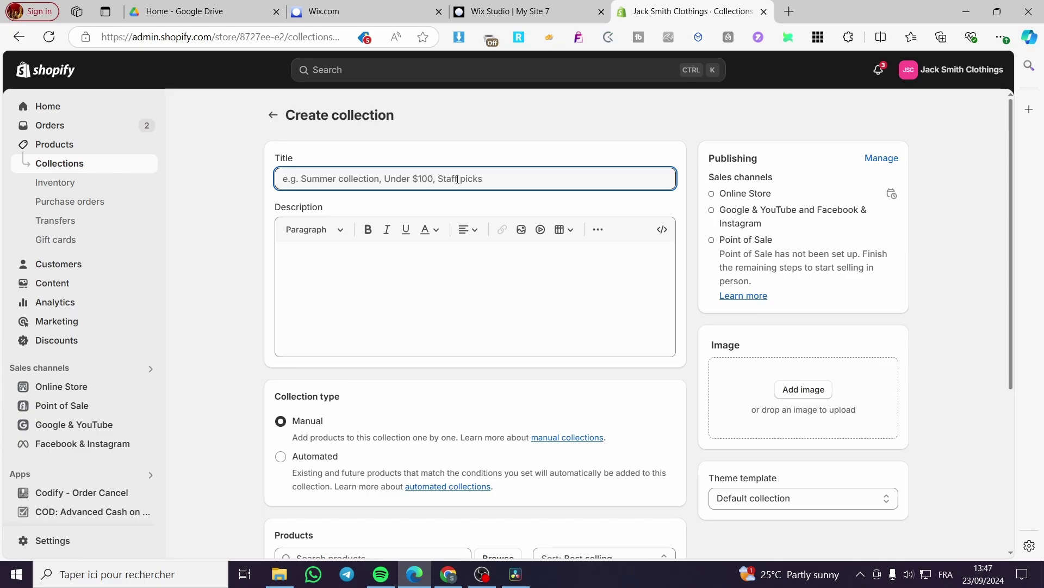
{"action": "type", "text": "Mes"}
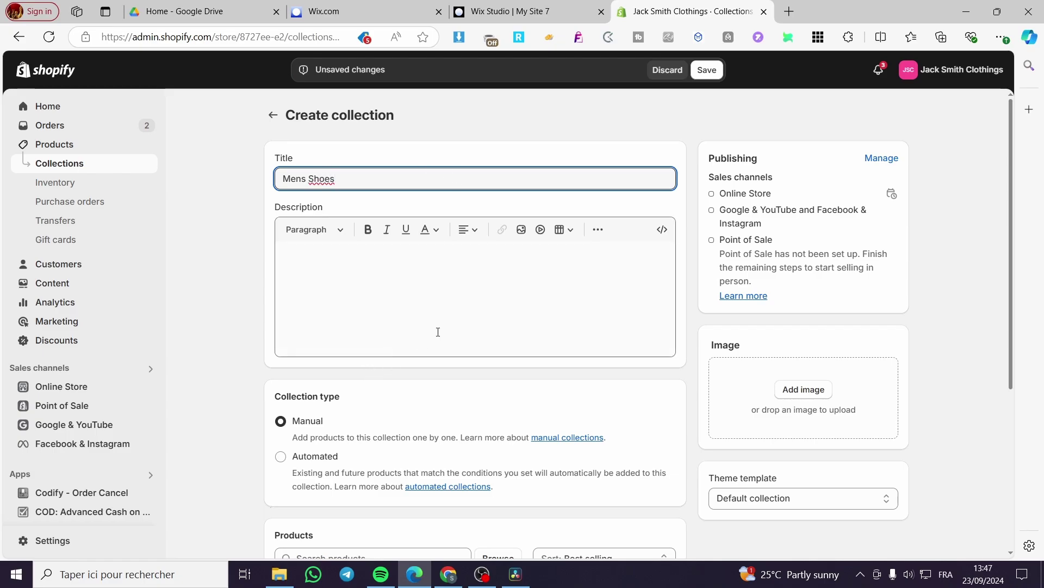
Add Home Slippers for Winter, Men's Thick-soled Sports Shoes and Quick-Dry Aqua Shoes to the Mens Shoes collection and save it.
{"action": "scroll", "coordinate": [598, 326], "scroll_direction": "down", "scroll_amount": 5}
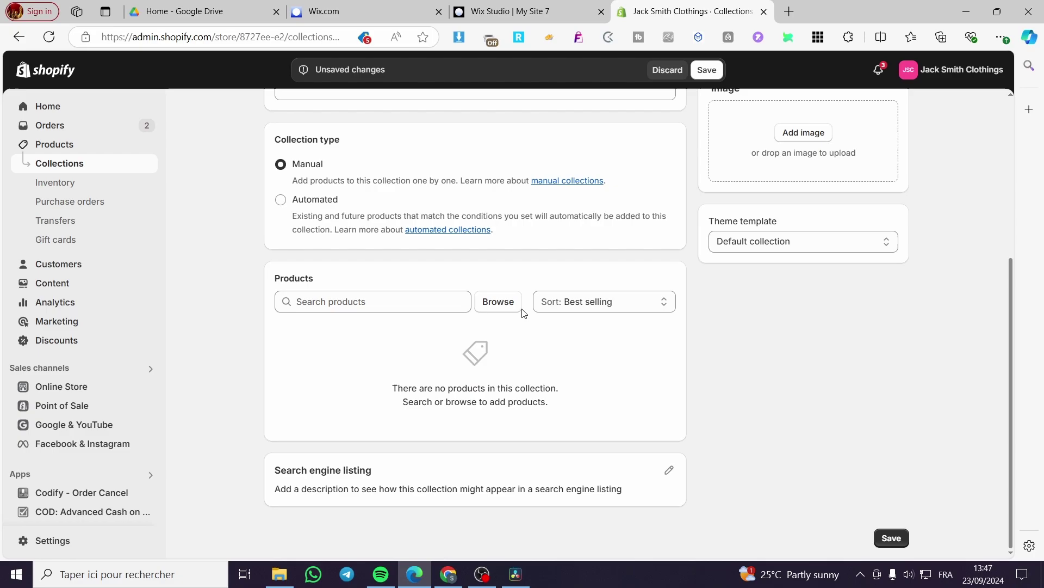
{"action": "left_click", "coordinate": [488, 306]}
{"action": "scroll", "coordinate": [444, 304], "scroll_direction": "down", "scroll_amount": 10}
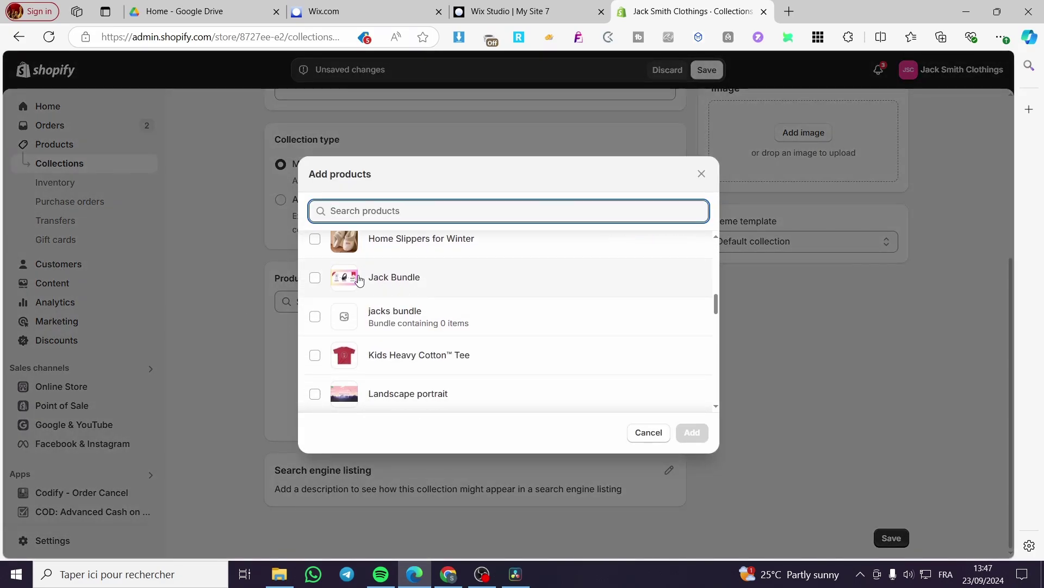
{"action": "left_click", "coordinate": [315, 239]}
{"action": "scroll", "coordinate": [401, 271], "scroll_direction": "down", "scroll_amount": 4}
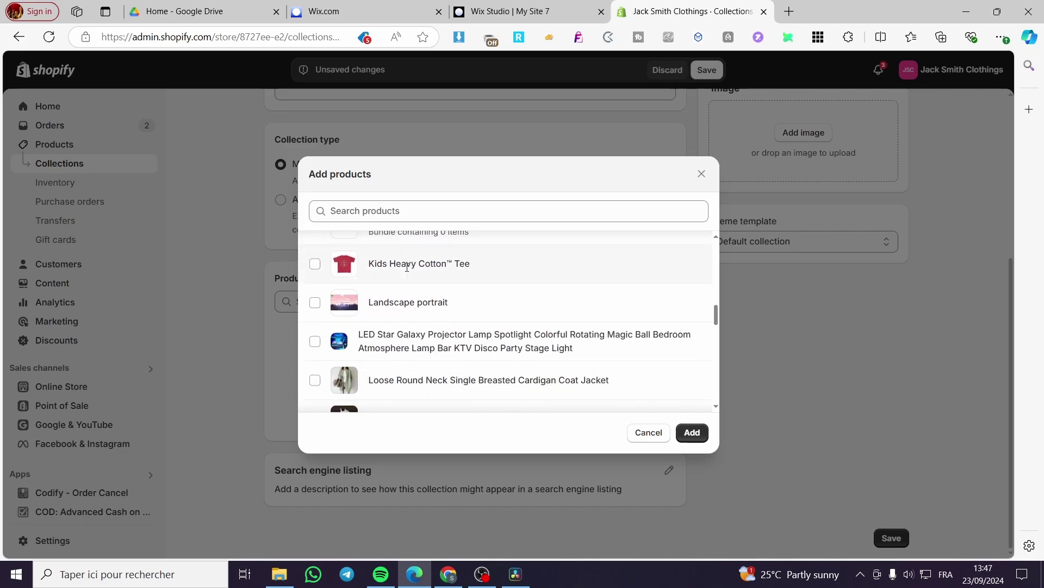
{"action": "left_click", "coordinate": [315, 307]}
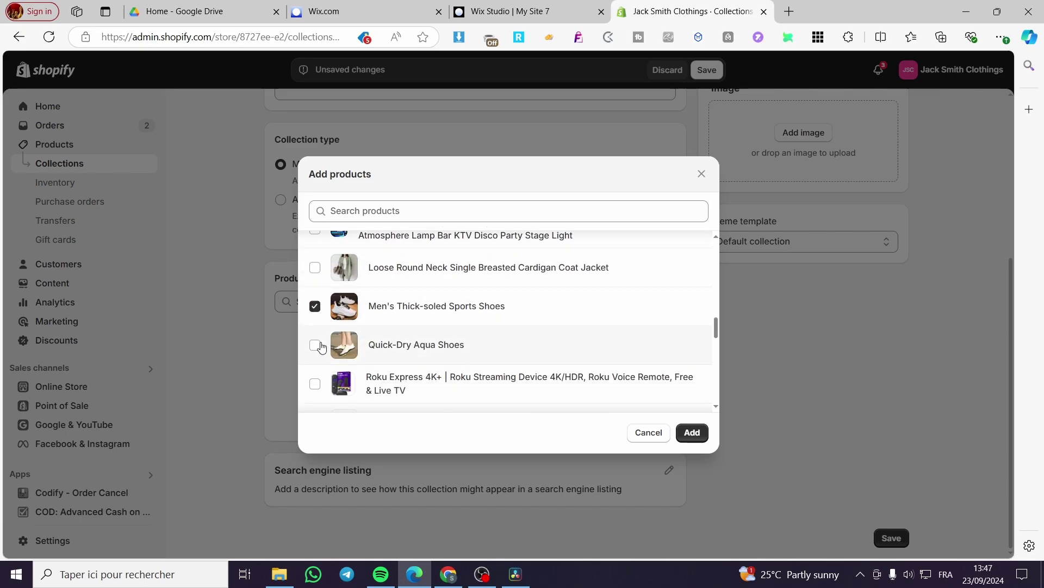
{"action": "left_click", "coordinate": [315, 345]}
{"action": "left_click", "coordinate": [692, 433]}
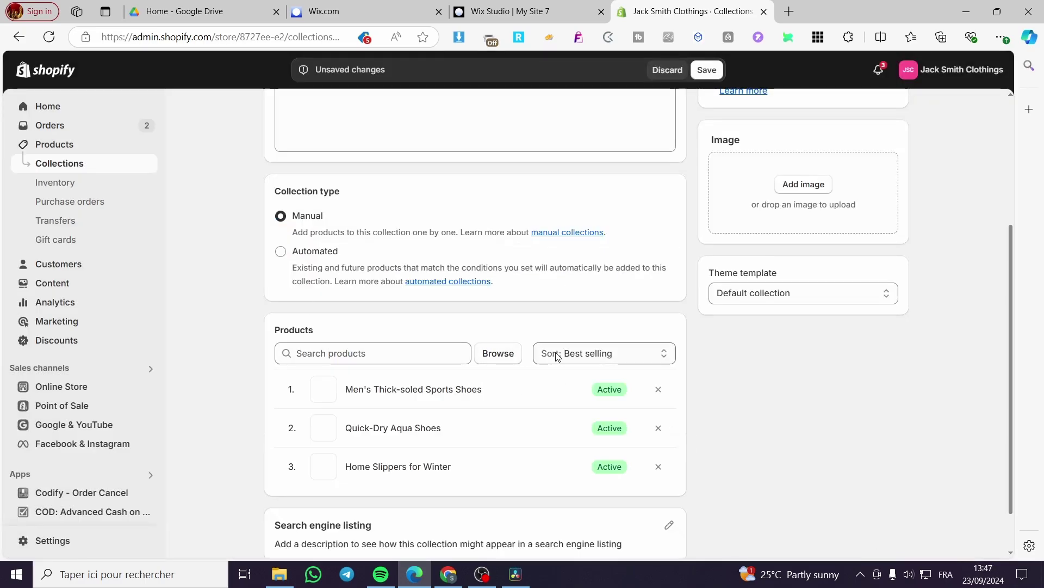
{"action": "left_click", "coordinate": [710, 70]}
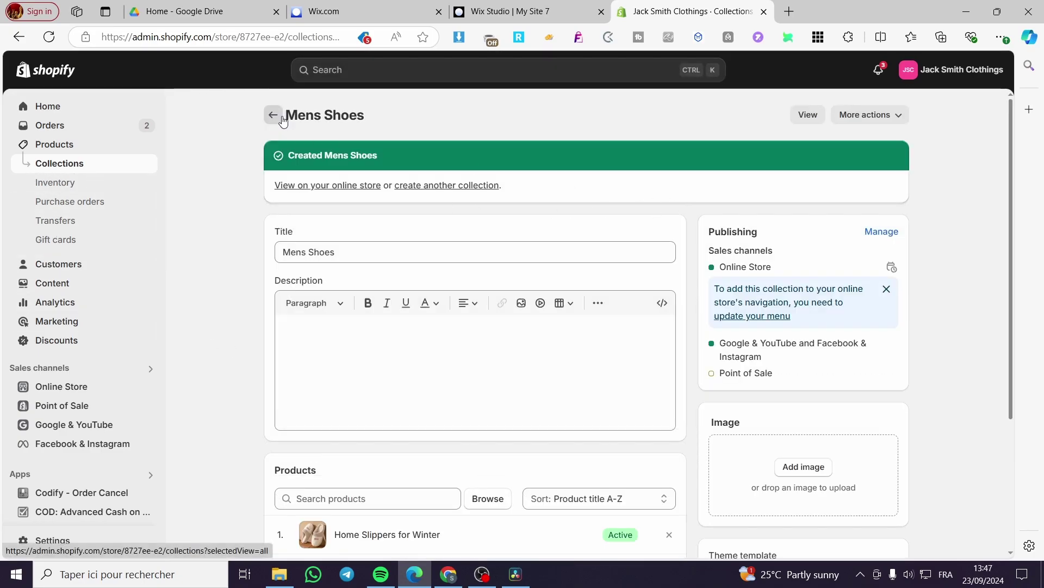
Start another new collection titled "Mens wearing".
{"action": "left_click", "coordinate": [273, 115]}
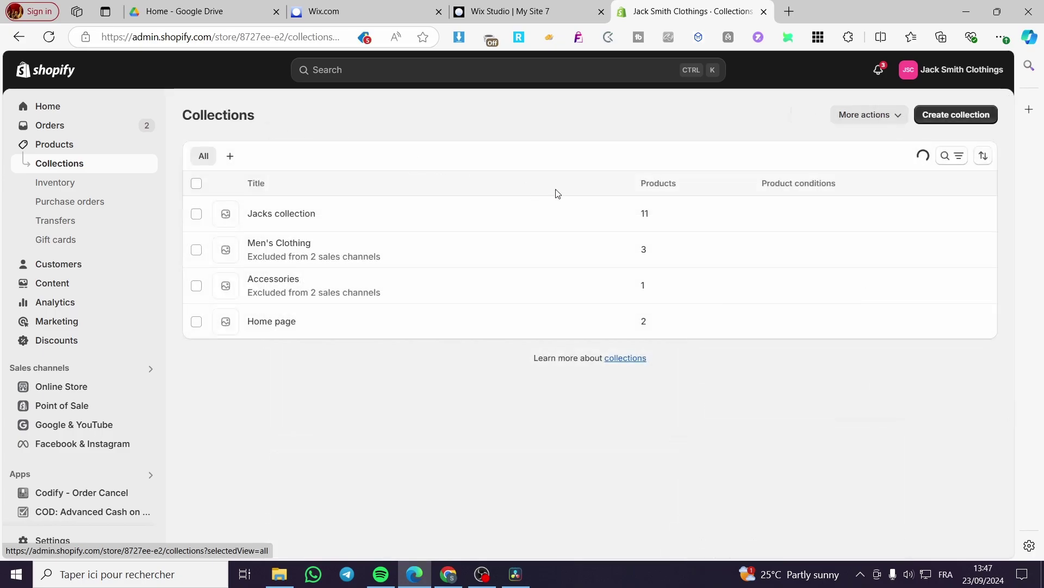
{"action": "left_click", "coordinate": [965, 115]}
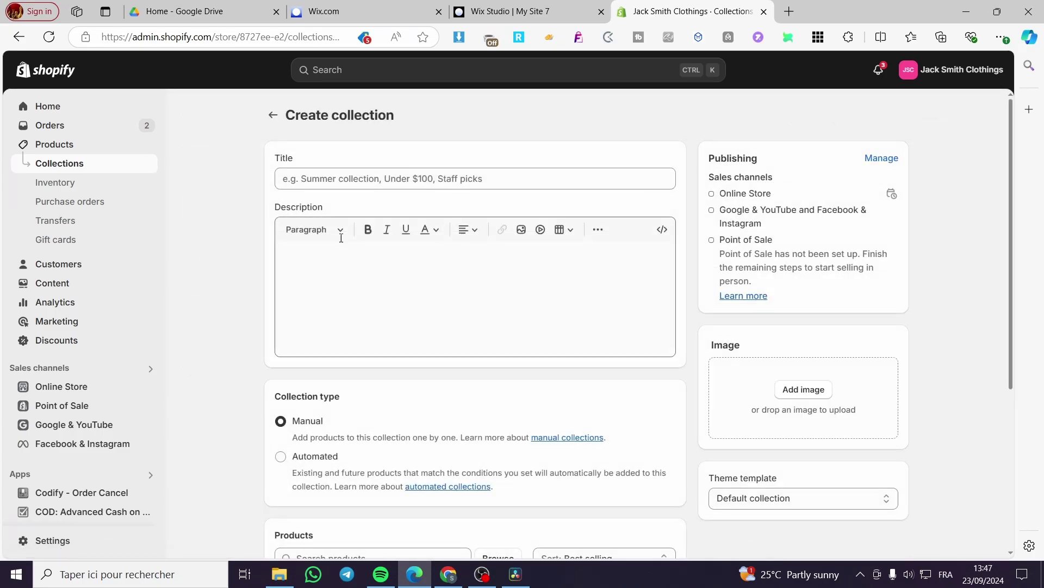
{"action": "left_click", "coordinate": [497, 180]}
{"action": "type", "text": "Mens wearing"}
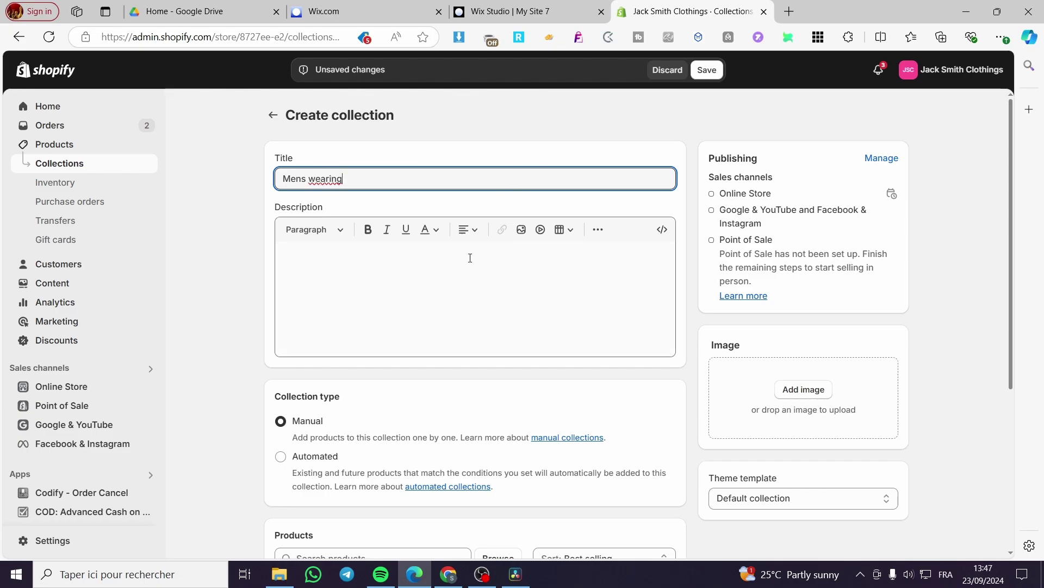
Select Clownfish Orange button shirt, Example Pants and Example T-Shirt as products for the Mens wearing collection.
{"action": "scroll", "coordinate": [413, 288], "scroll_direction": "down", "scroll_amount": 4}
{"action": "left_click", "coordinate": [510, 357]}
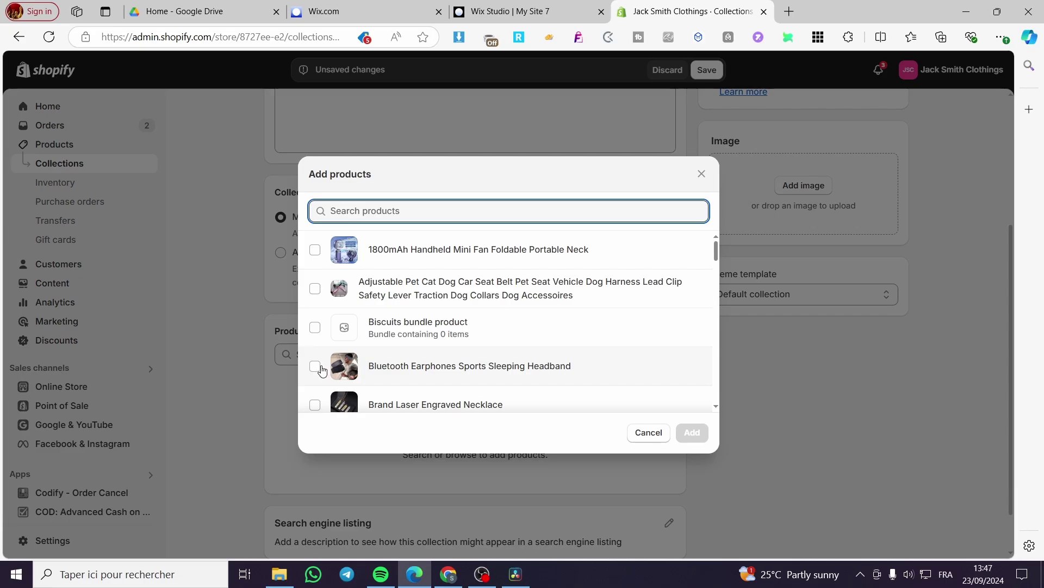
{"action": "left_click", "coordinate": [315, 366]}
{"action": "left_click", "coordinate": [316, 366]}
{"action": "scroll", "coordinate": [443, 296], "scroll_direction": "down", "scroll_amount": 2}
{"action": "right_click", "coordinate": [442, 296]}
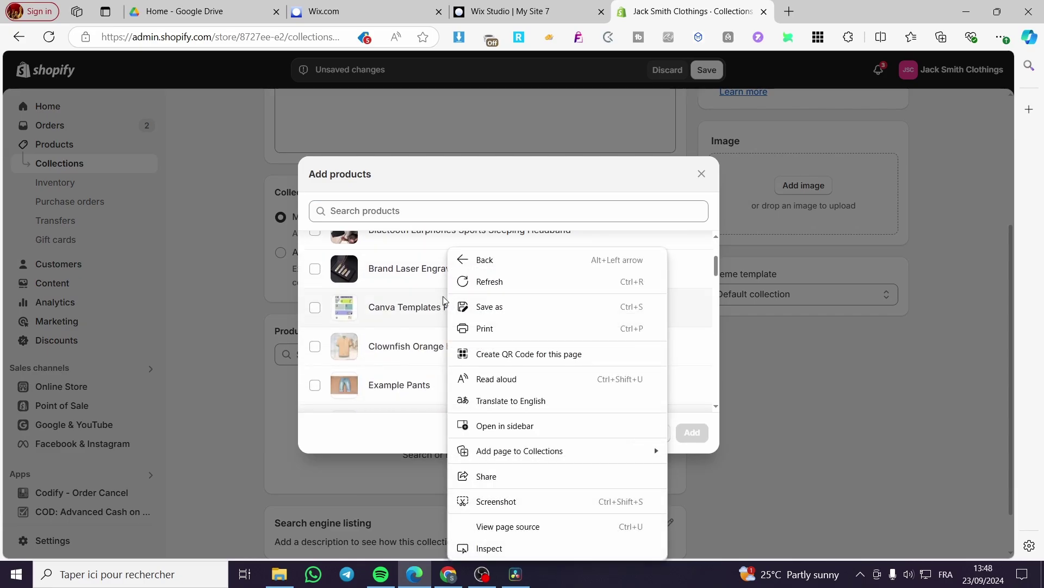
{"action": "left_click", "coordinate": [316, 347]}
{"action": "scroll", "coordinate": [324, 354], "scroll_direction": "down", "scroll_amount": 1}
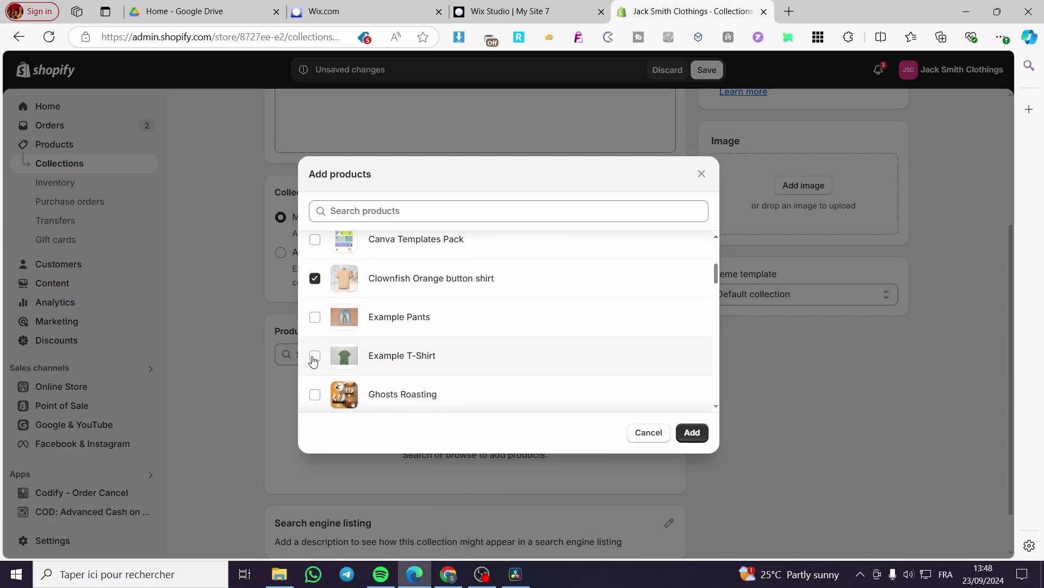
{"action": "left_click", "coordinate": [316, 327]}
{"action": "left_click", "coordinate": [316, 359]}
Also select "t-shirt" and "t-shirt for summer and high quality", add all selected products and save the Mens wearing collection.
{"action": "scroll", "coordinate": [429, 361], "scroll_direction": "down", "scroll_amount": 3}
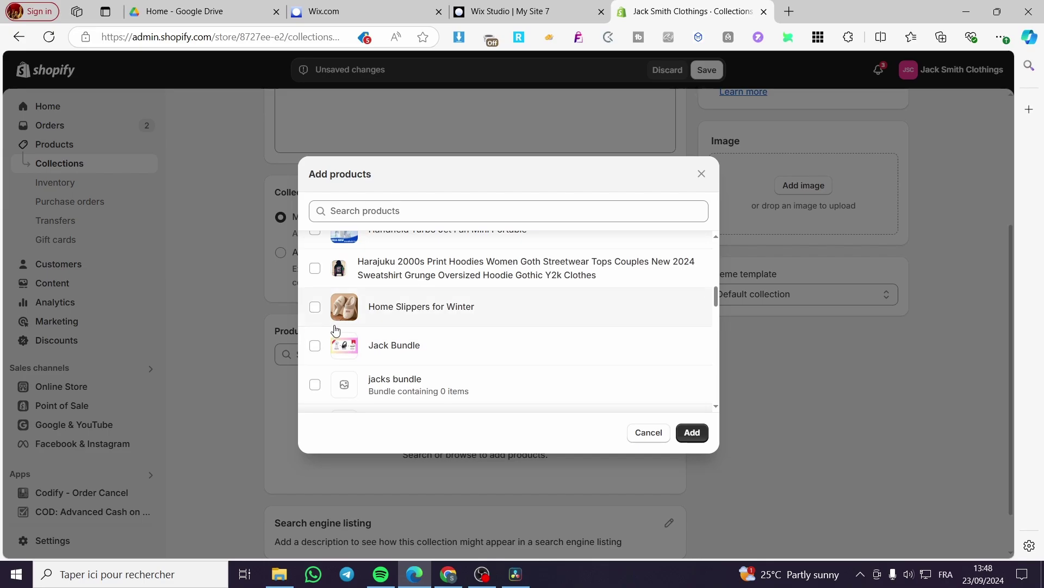
{"action": "scroll", "coordinate": [335, 329], "scroll_direction": "down", "scroll_amount": 6}
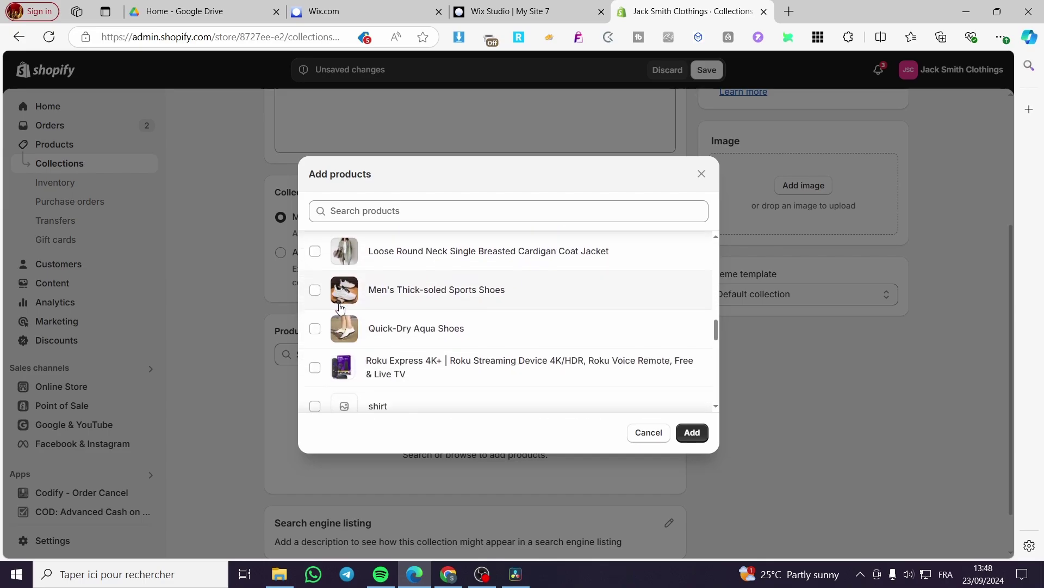
{"action": "scroll", "coordinate": [340, 309], "scroll_direction": "down", "scroll_amount": 4}
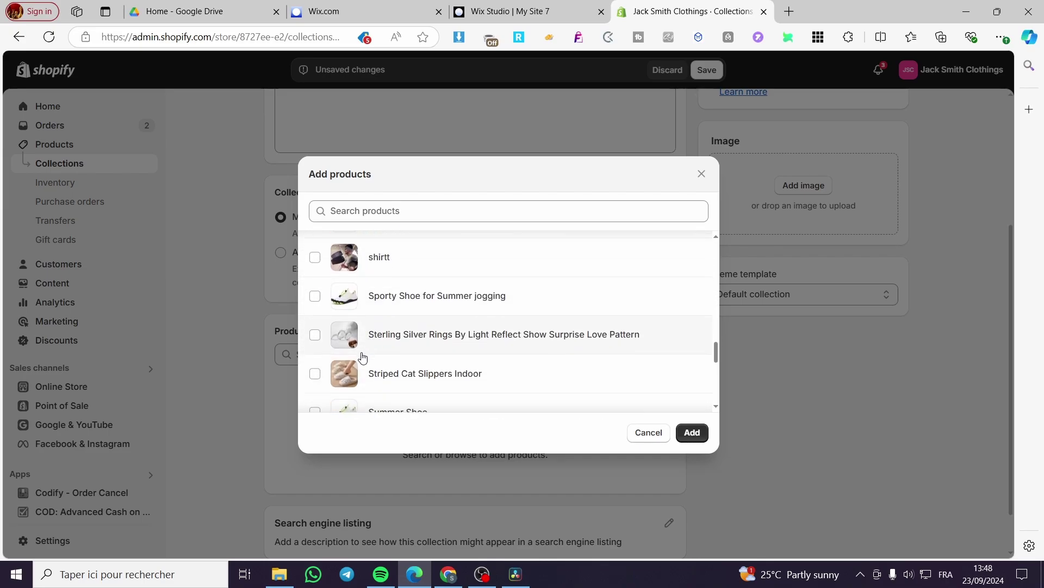
{"action": "scroll", "coordinate": [363, 357], "scroll_direction": "down", "scroll_amount": 4}
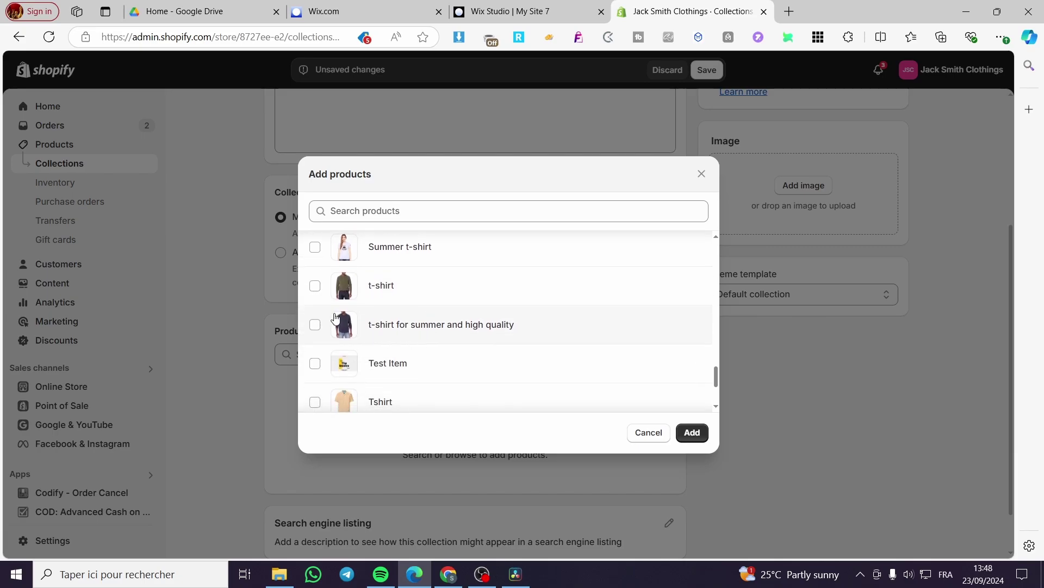
{"action": "left_click", "coordinate": [315, 286]}
{"action": "left_click", "coordinate": [315, 324]}
{"action": "left_click", "coordinate": [691, 432]}
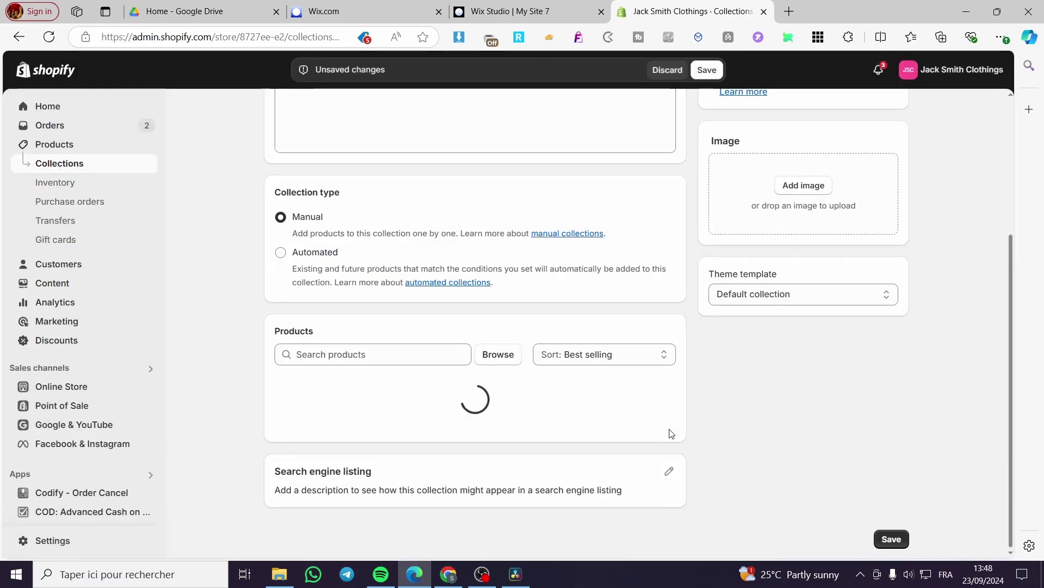
{"action": "scroll", "coordinate": [544, 414], "scroll_direction": "down", "scroll_amount": 3}
{"action": "scroll", "coordinate": [509, 403], "scroll_direction": "up", "scroll_amount": 5}
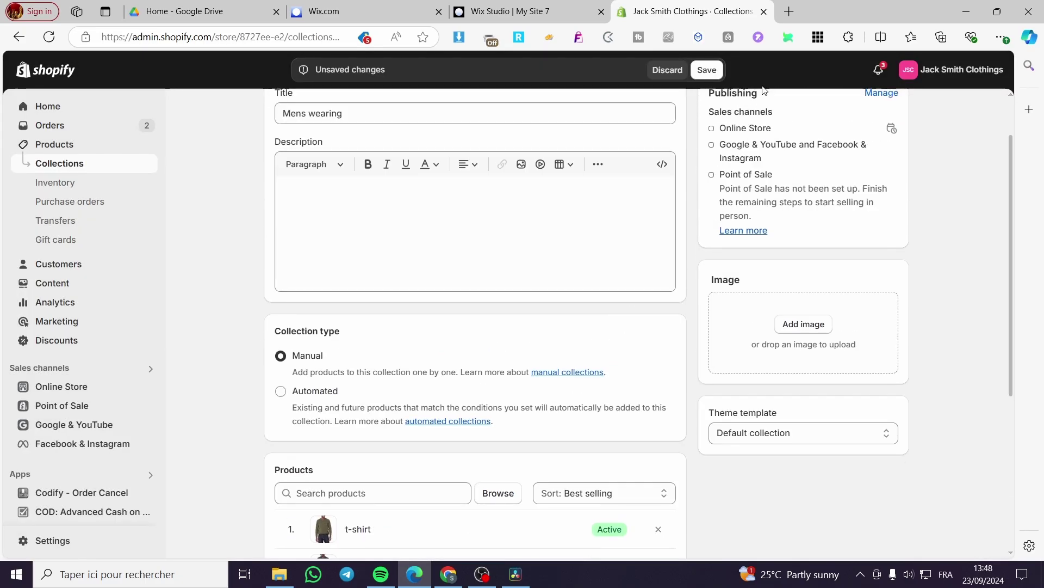
{"action": "left_click", "coordinate": [713, 74]}
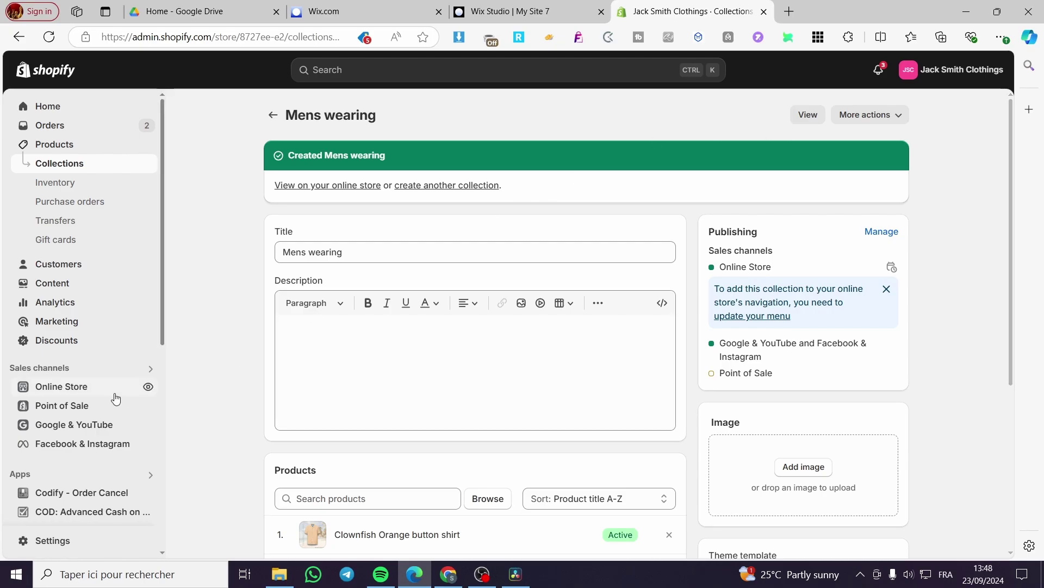
{"action": "scroll", "coordinate": [101, 352], "scroll_direction": "down", "scroll_amount": 3}
{"action": "scroll", "coordinate": [99, 368], "scroll_direction": "up", "scroll_amount": 3}
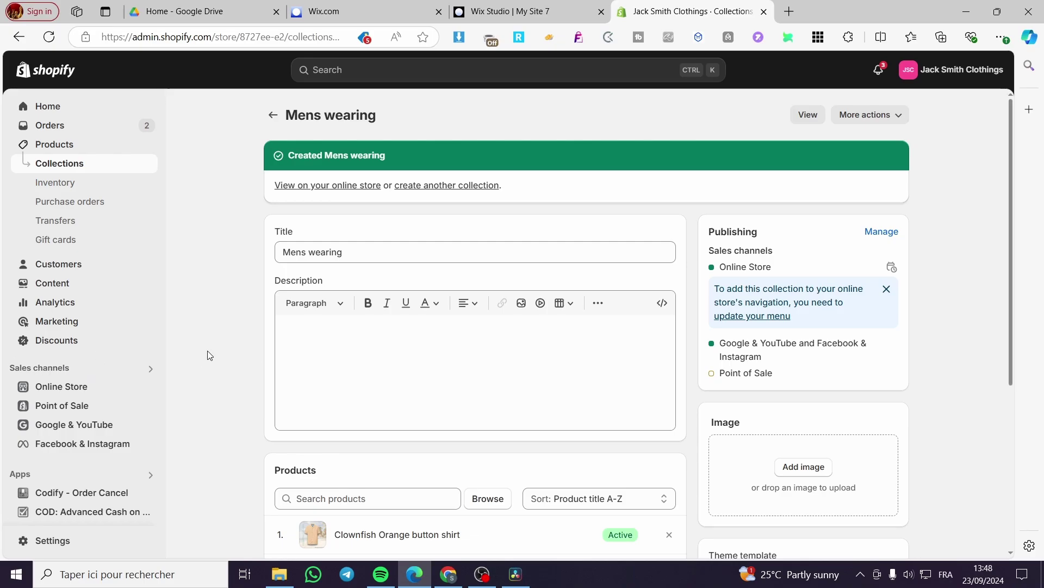
Create and save a new online store page titled "Mens Shoes".
{"action": "left_click", "coordinate": [75, 388]}
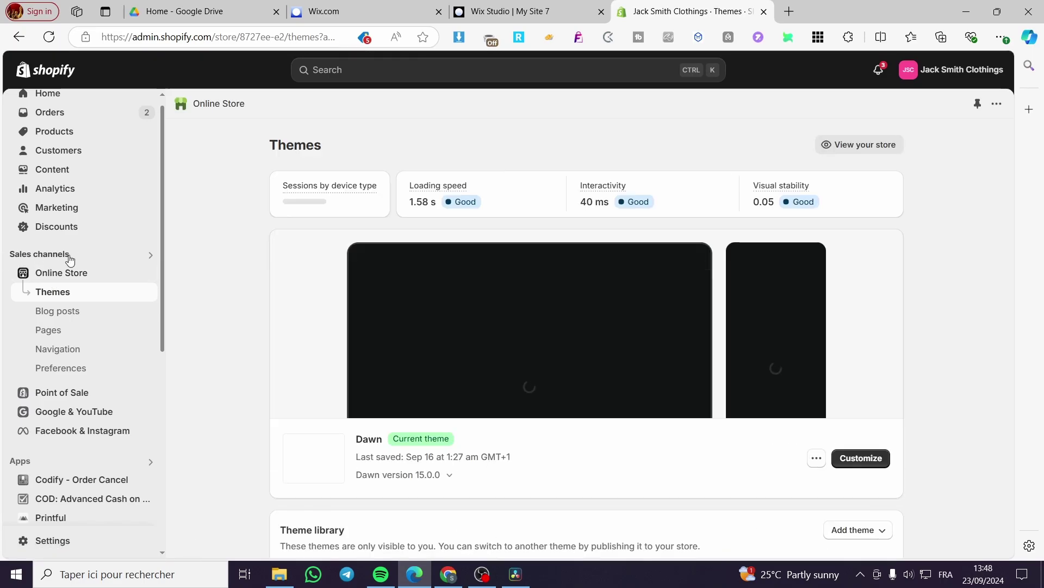
{"action": "left_click", "coordinate": [44, 330]}
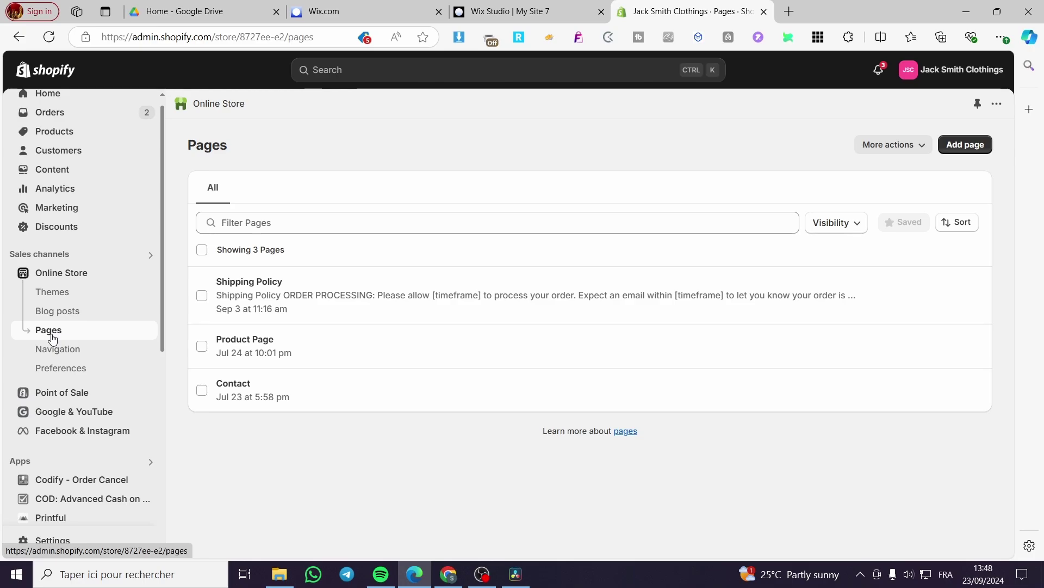
{"action": "left_click", "coordinate": [964, 152]}
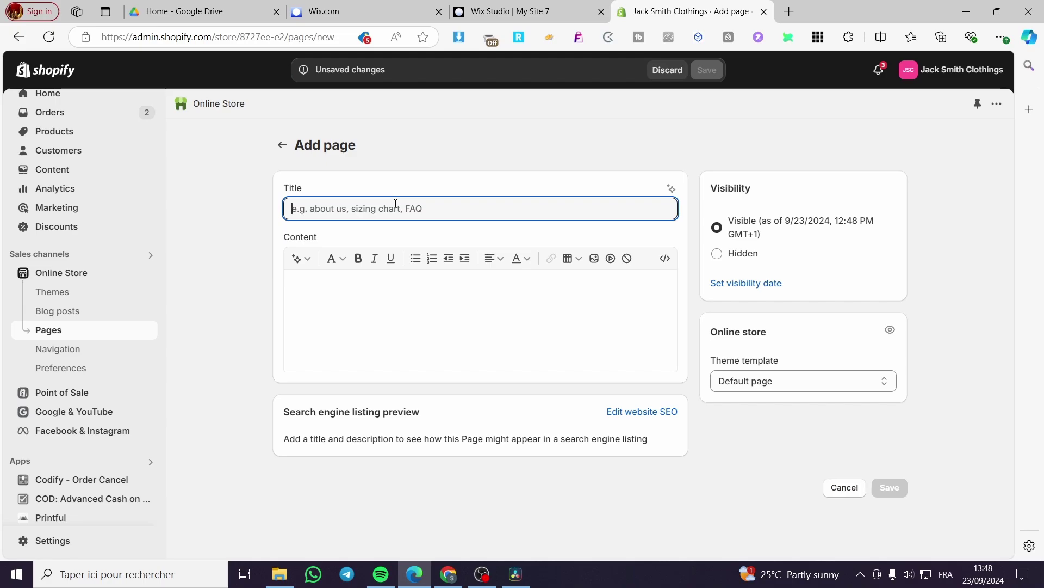
{"action": "type", "text": "Mens Shoes"}
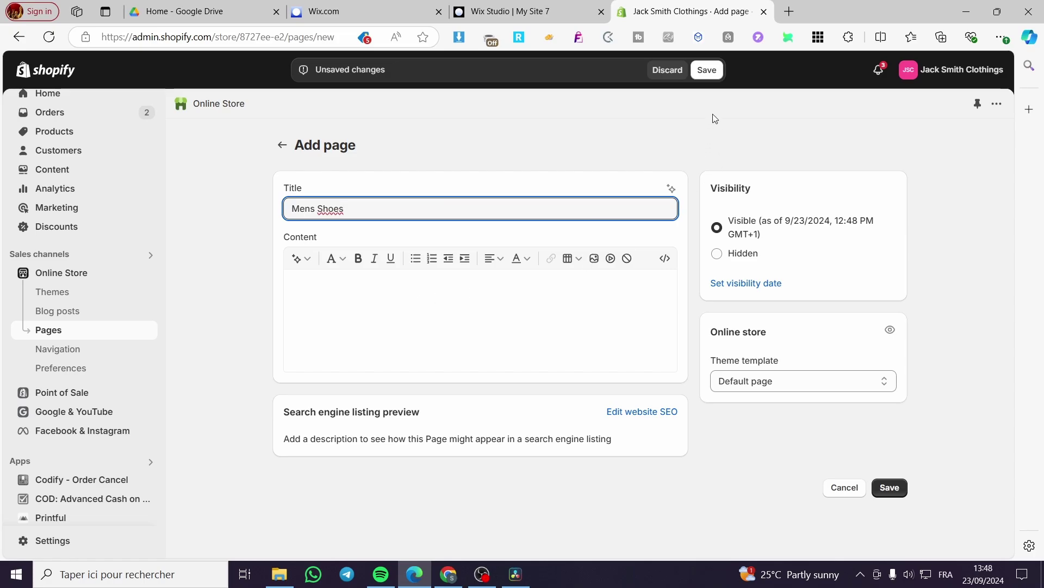
{"action": "left_click", "coordinate": [707, 69]}
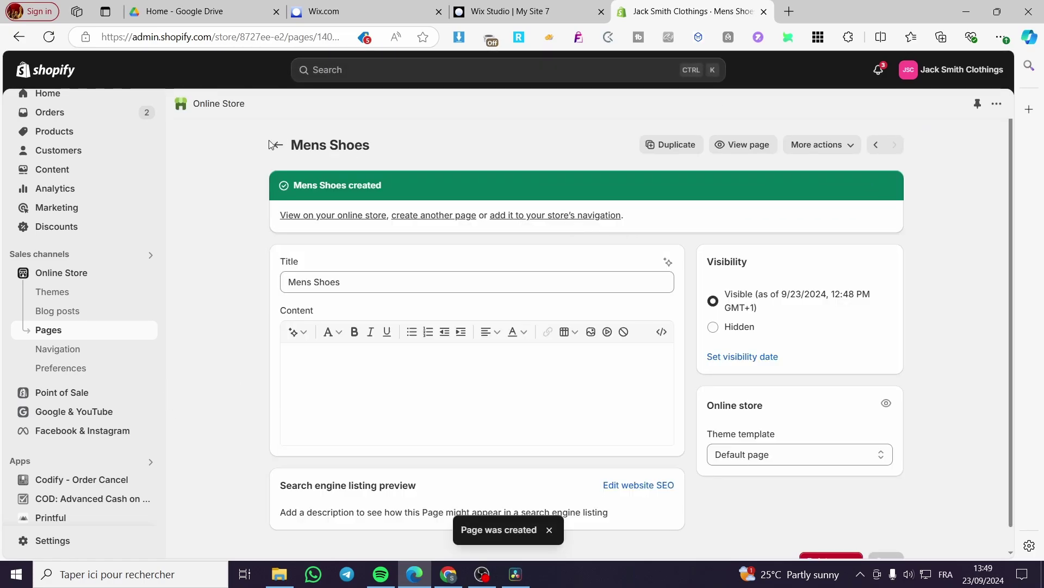
Add another online store page titled "Mens Wearing" and save it.
{"action": "left_click", "coordinate": [275, 145]}
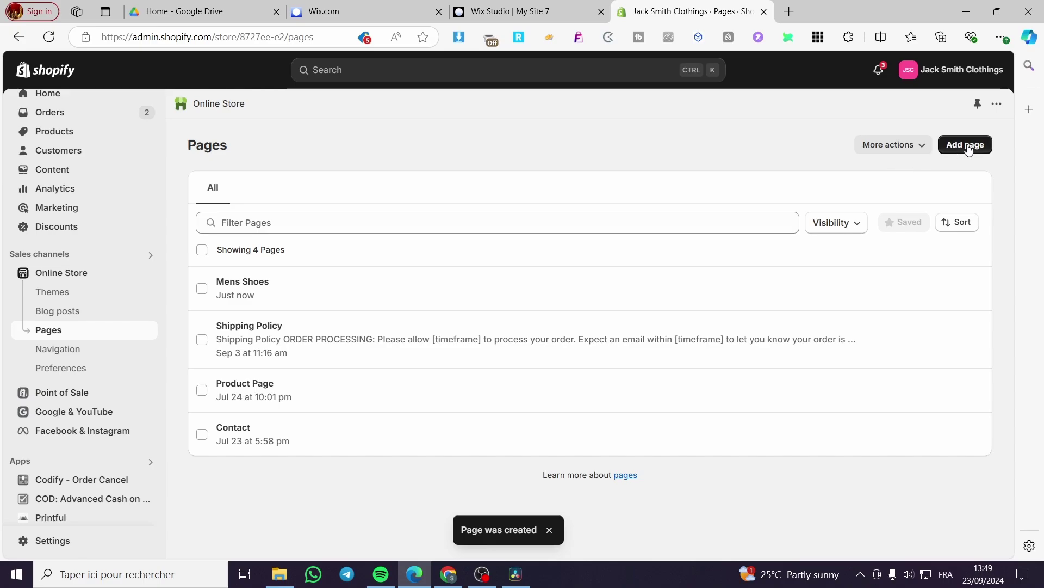
{"action": "left_click", "coordinate": [966, 146]}
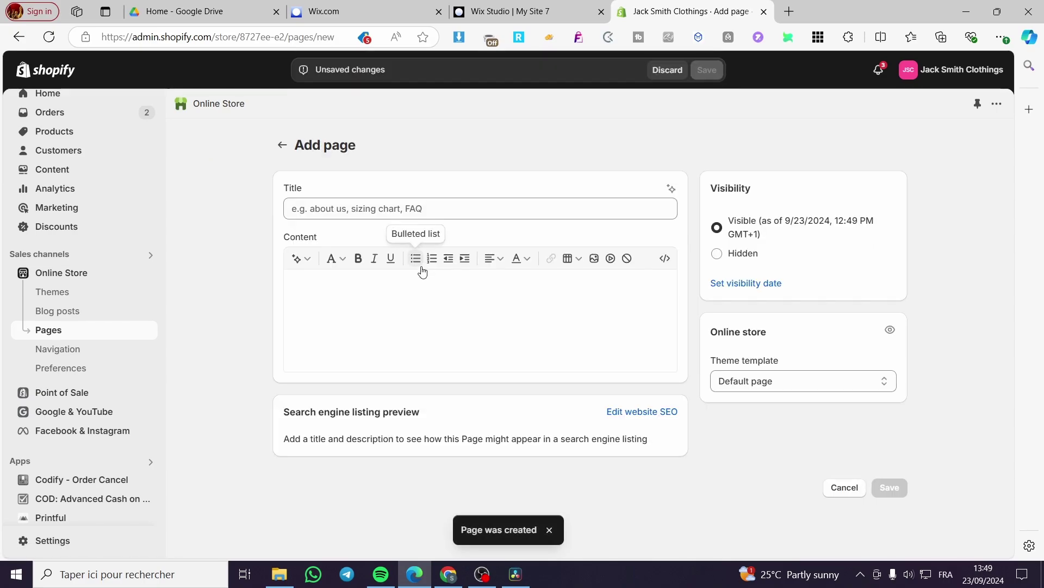
{"action": "left_click", "coordinate": [379, 201]}
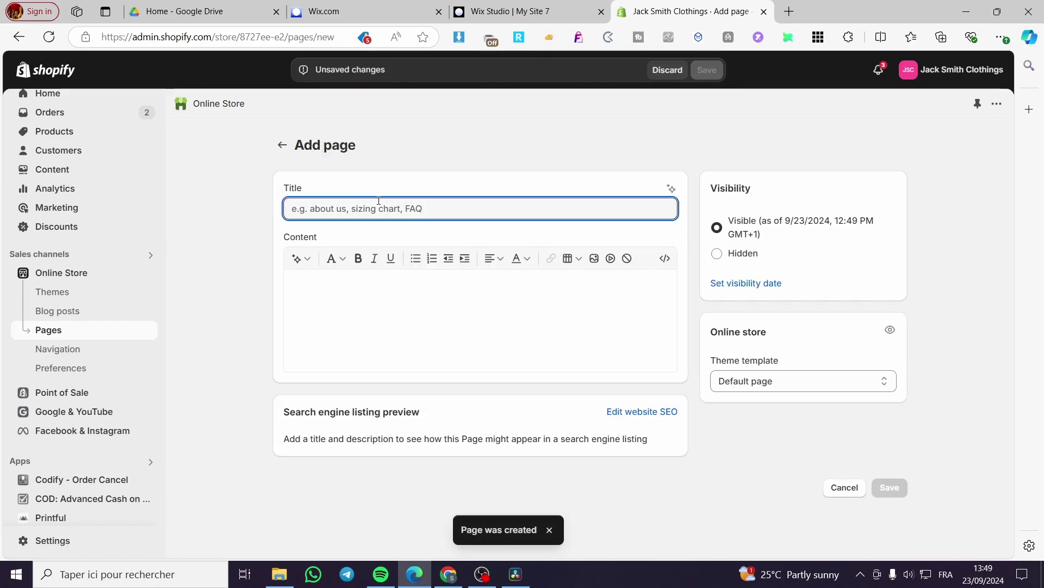
{"action": "type", "text": "Mens W"}
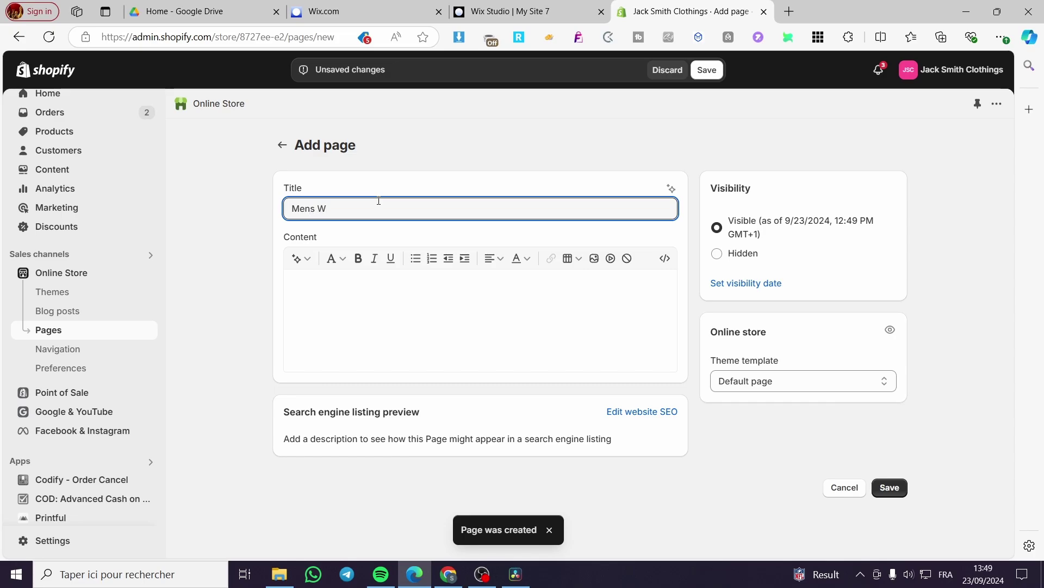
{"action": "type", "text": "earing"}
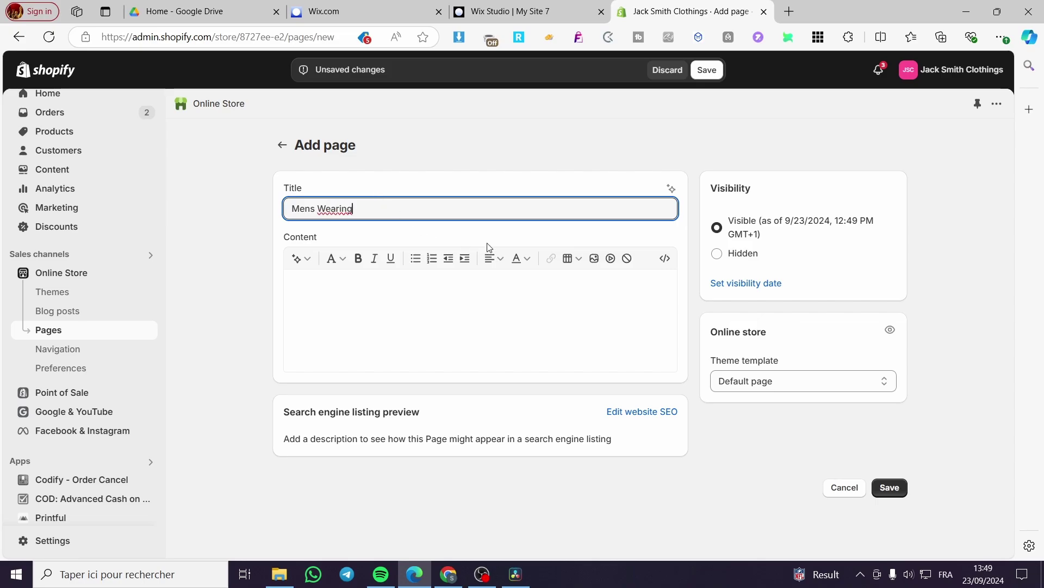
{"action": "left_click", "coordinate": [707, 70]}
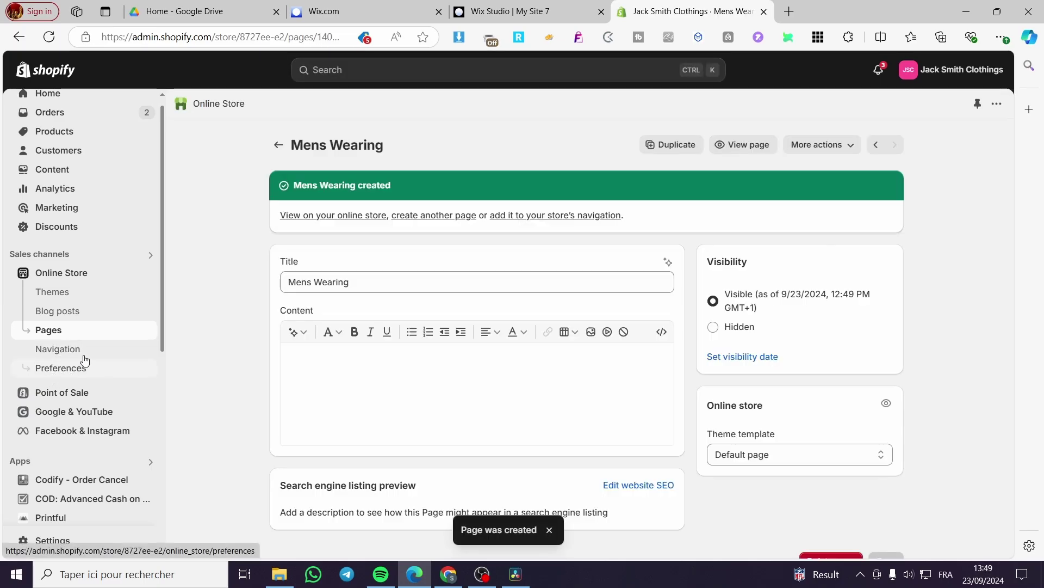
{"action": "left_click", "coordinate": [62, 351]}
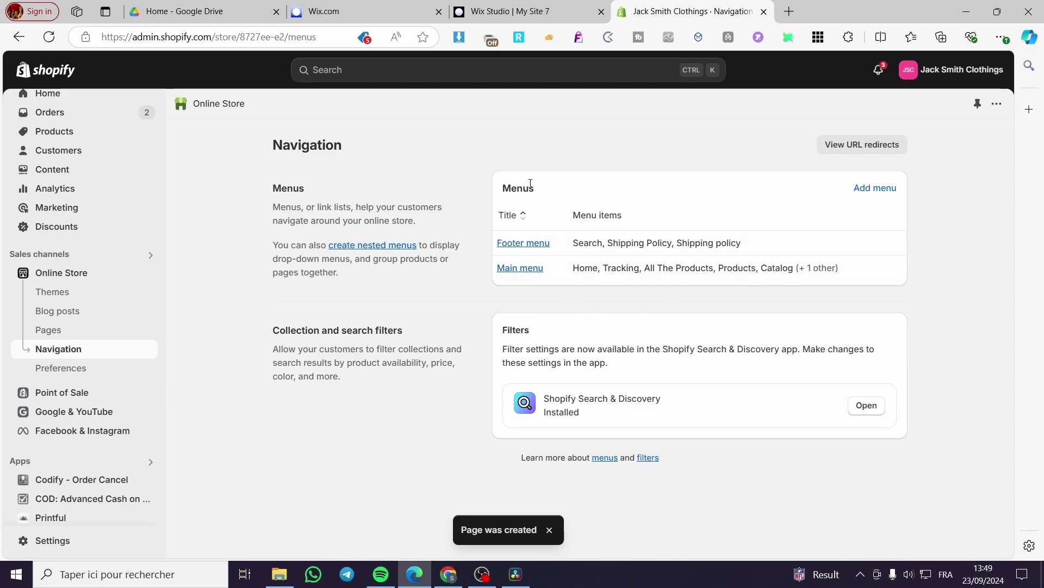
{"action": "left_click", "coordinate": [518, 269]}
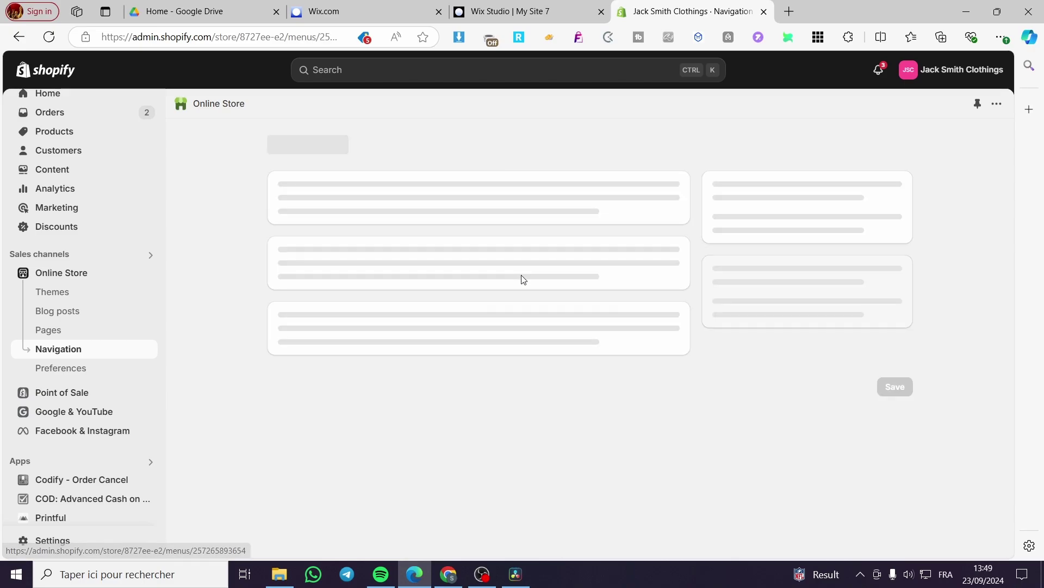
{"action": "scroll", "coordinate": [419, 251], "scroll_direction": "down", "scroll_amount": 3}
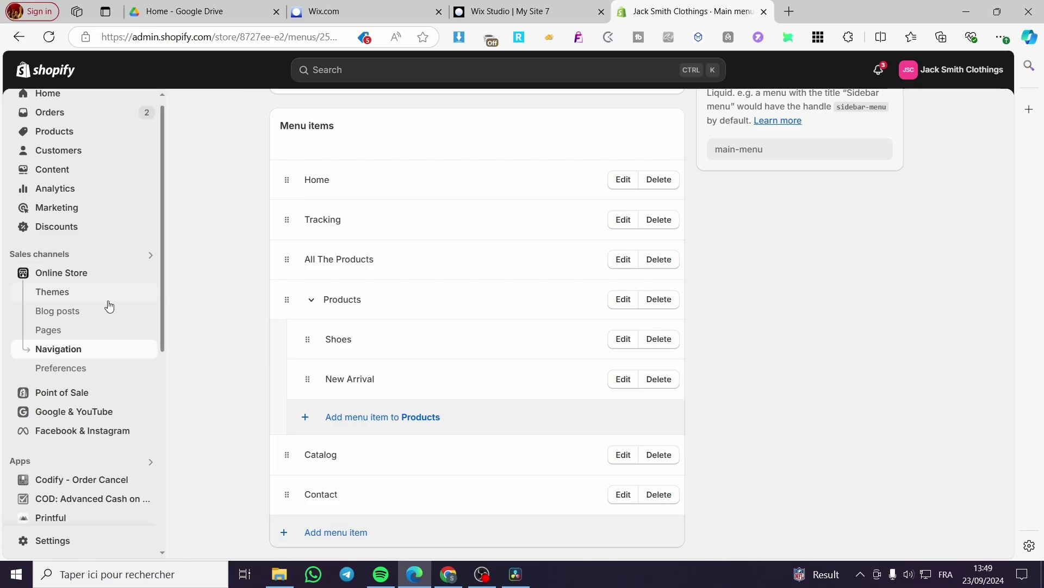
Create a third online store page titled "Catalog" and save it.
{"action": "left_click", "coordinate": [64, 329]}
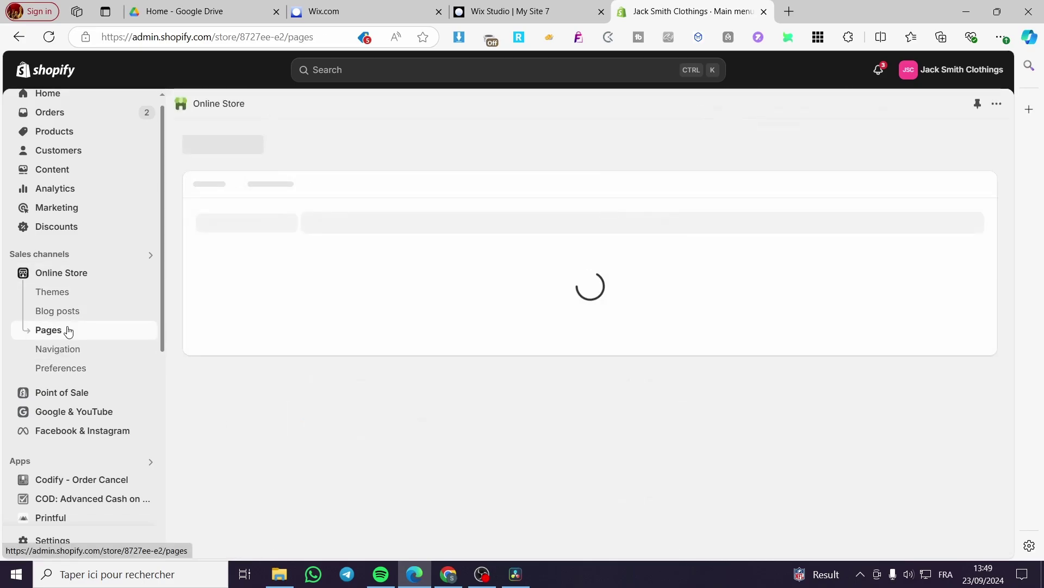
{"action": "left_click", "coordinate": [966, 145]}
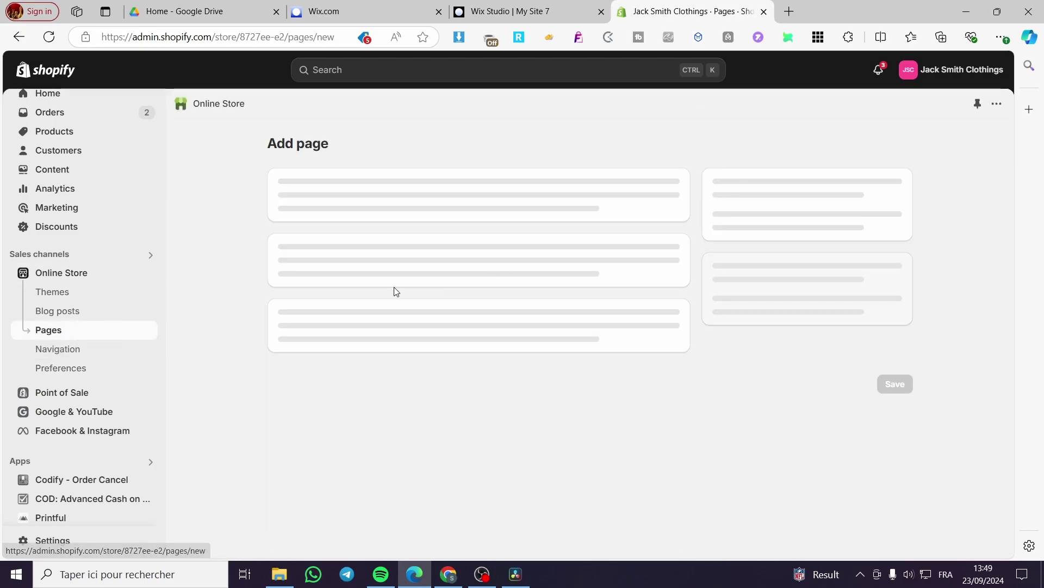
{"action": "left_click", "coordinate": [363, 211]}
{"action": "type", "text": "Catalog"}
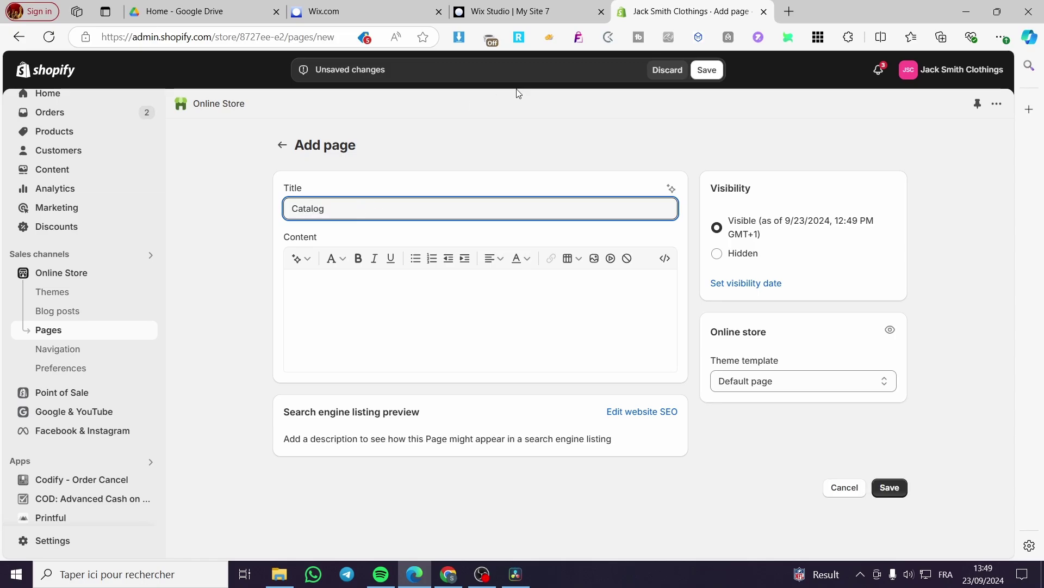
{"action": "left_click", "coordinate": [708, 71]}
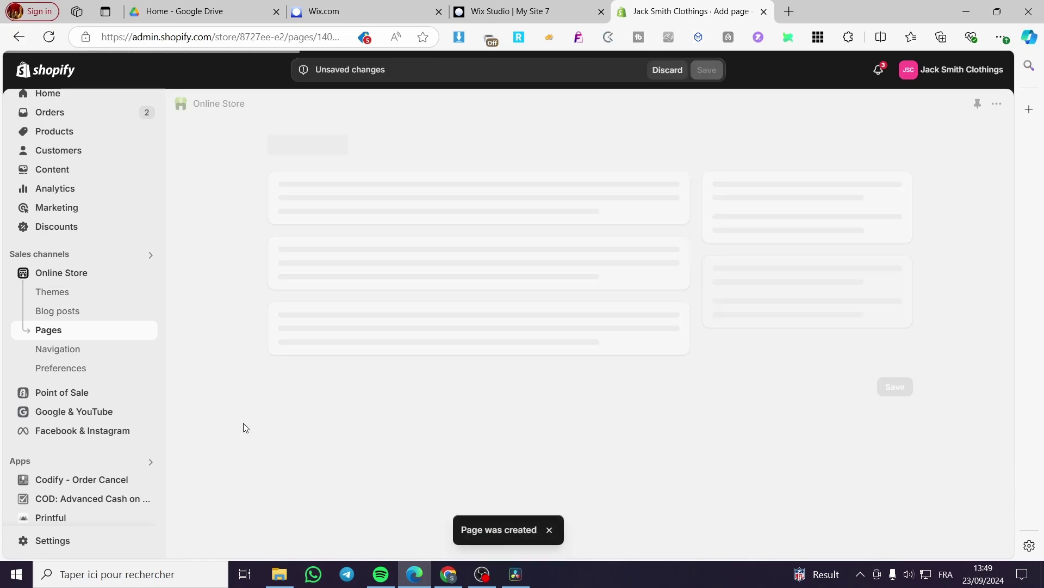
Add a "Catalog" item linked to the Catalog page to the store's main menu and place it directly below Home.
{"action": "left_click", "coordinate": [68, 348]}
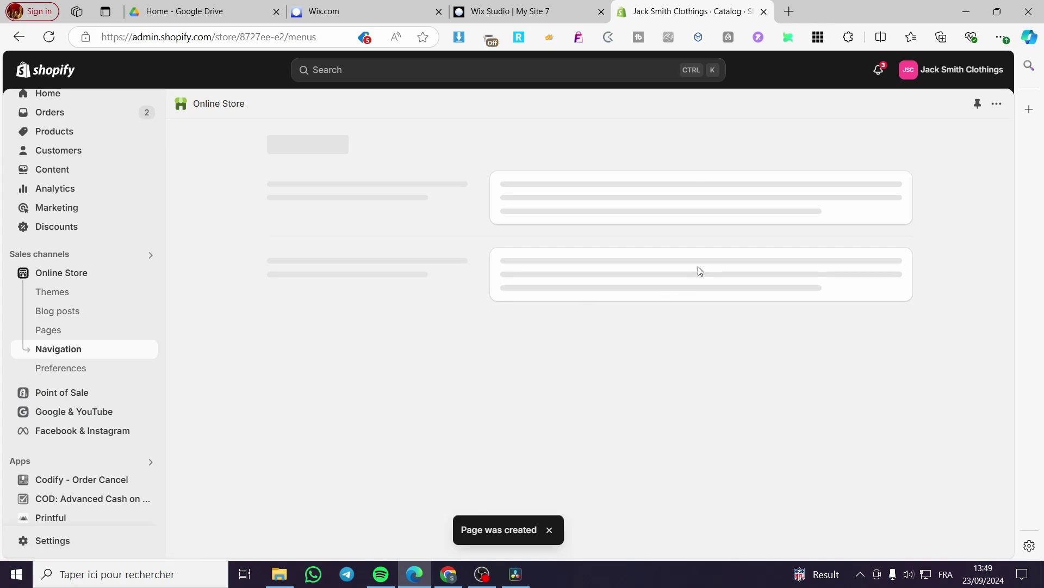
{"action": "left_click", "coordinate": [523, 271]}
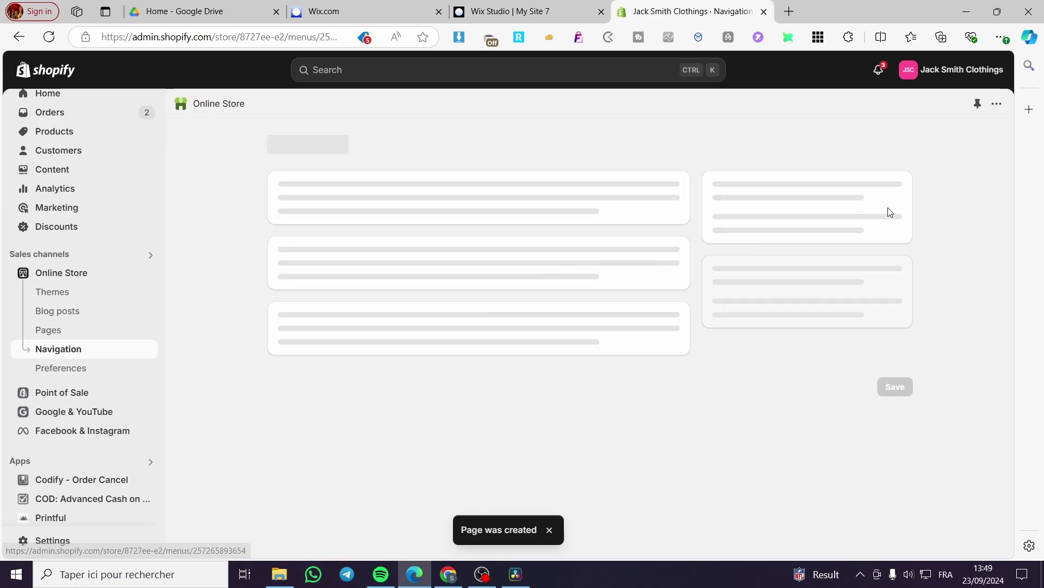
{"action": "scroll", "coordinate": [615, 364], "scroll_direction": "down", "scroll_amount": 3}
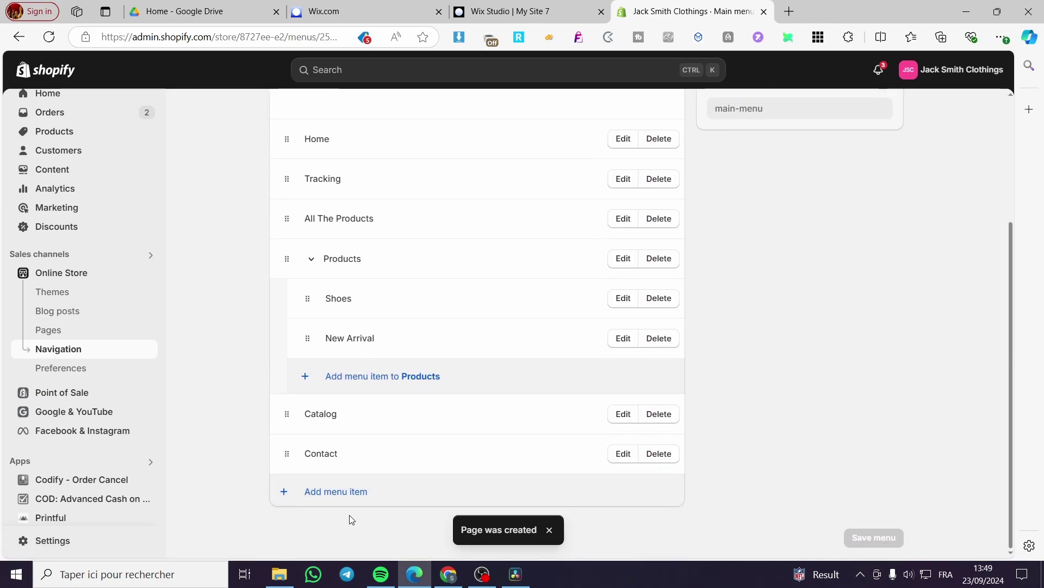
{"action": "left_click", "coordinate": [327, 490]}
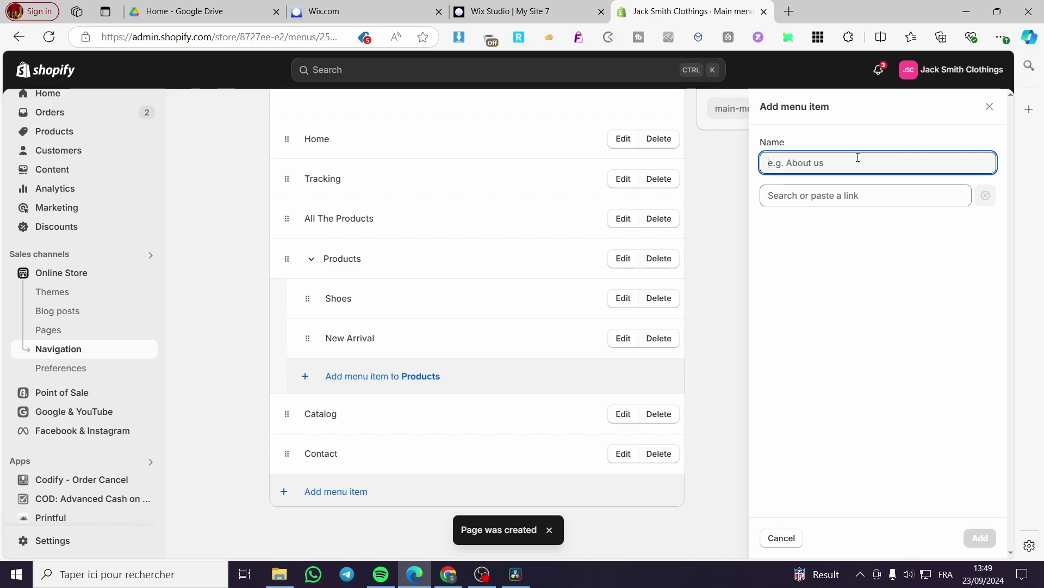
{"action": "type", "text": "Catalog"}
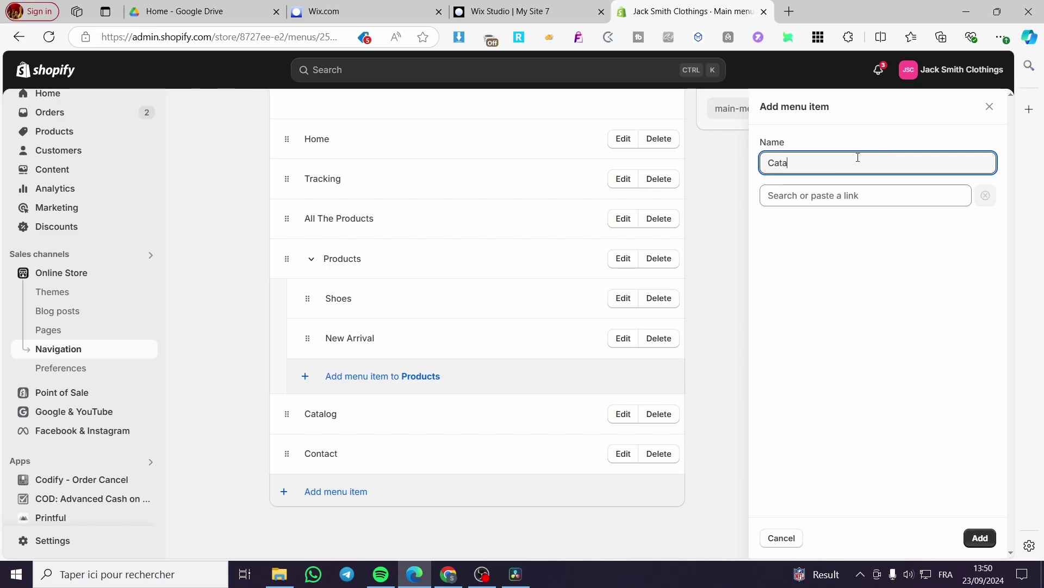
{"action": "left_click", "coordinate": [941, 195]}
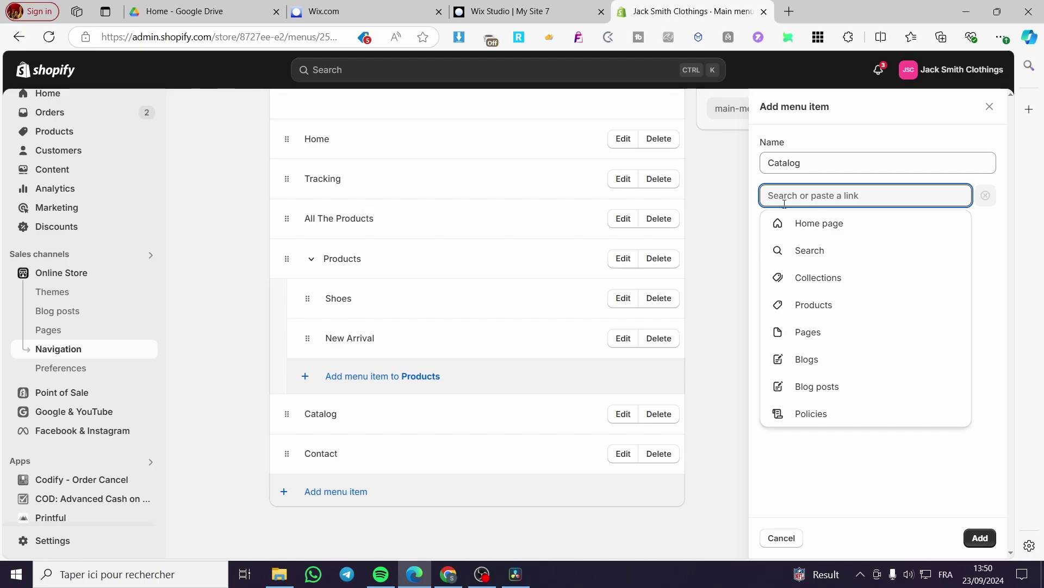
{"action": "left_click", "coordinate": [838, 329]}
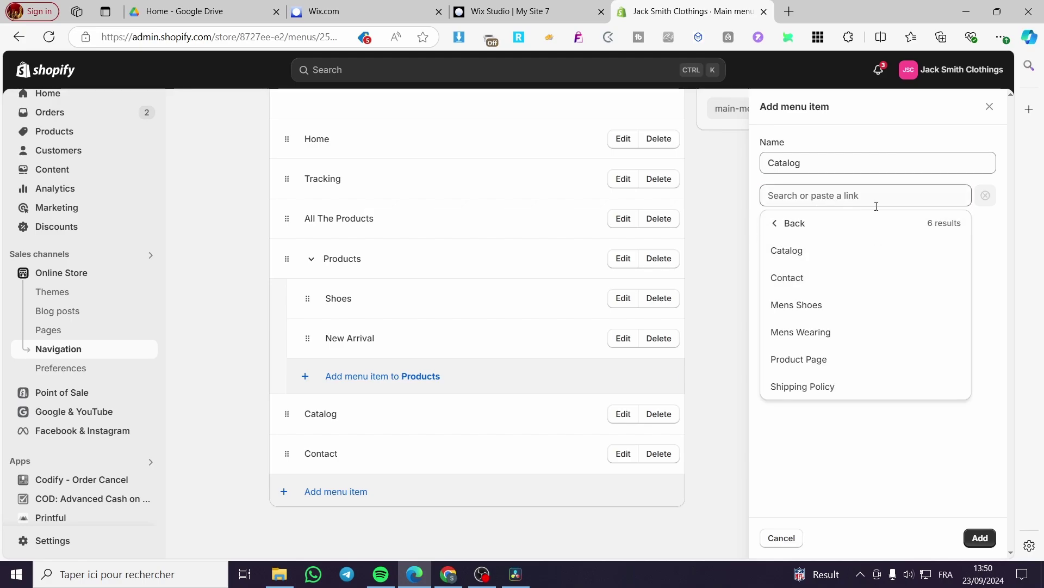
{"action": "left_click", "coordinate": [828, 252]}
{"action": "left_click", "coordinate": [979, 537]}
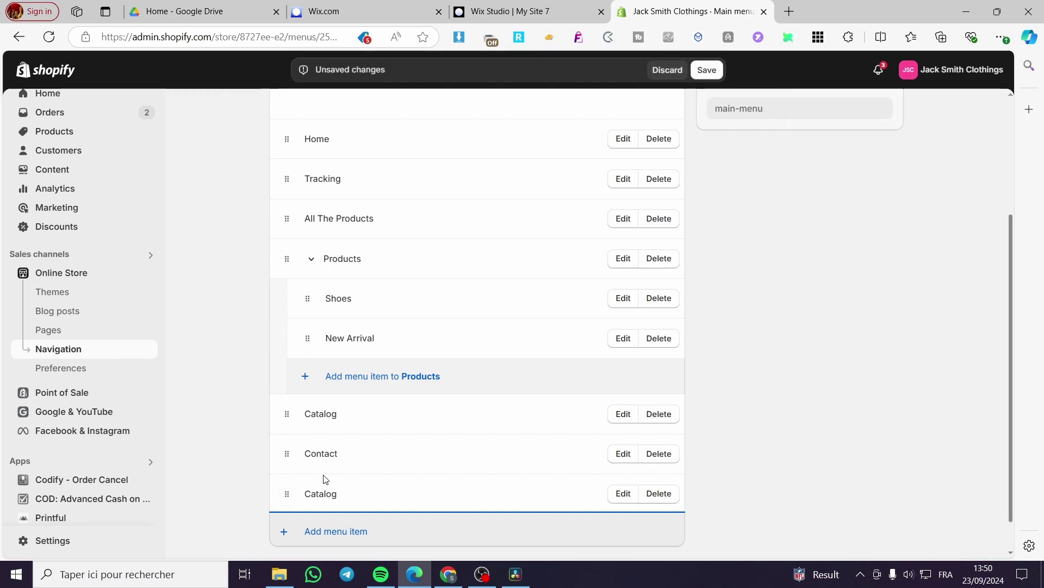
{"action": "left_click_drag", "start_coordinate": [286, 493], "coordinate": [284, 291]}
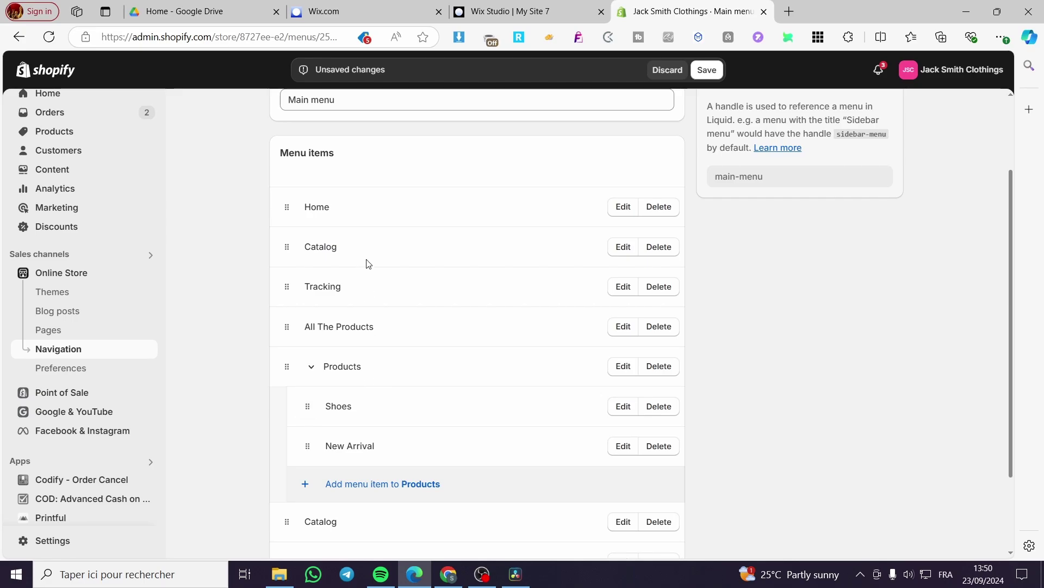
Add a "Mens Shoes" item linked to the Mens Shoes page to the main menu.
{"action": "scroll", "coordinate": [430, 479], "scroll_direction": "down", "scroll_amount": 2}
{"action": "left_click", "coordinate": [328, 491]}
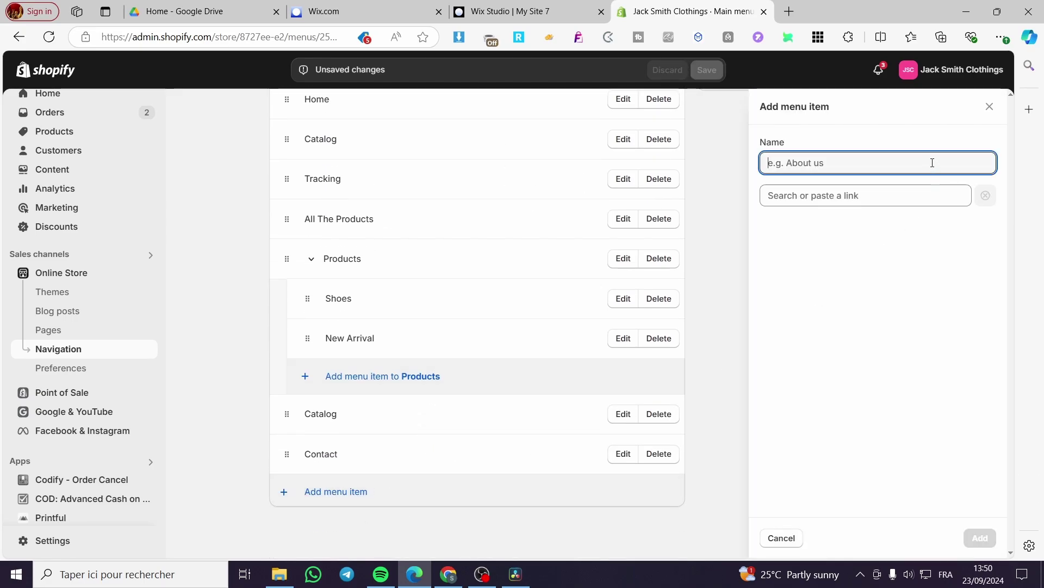
{"action": "type", "text": "Mens S"}
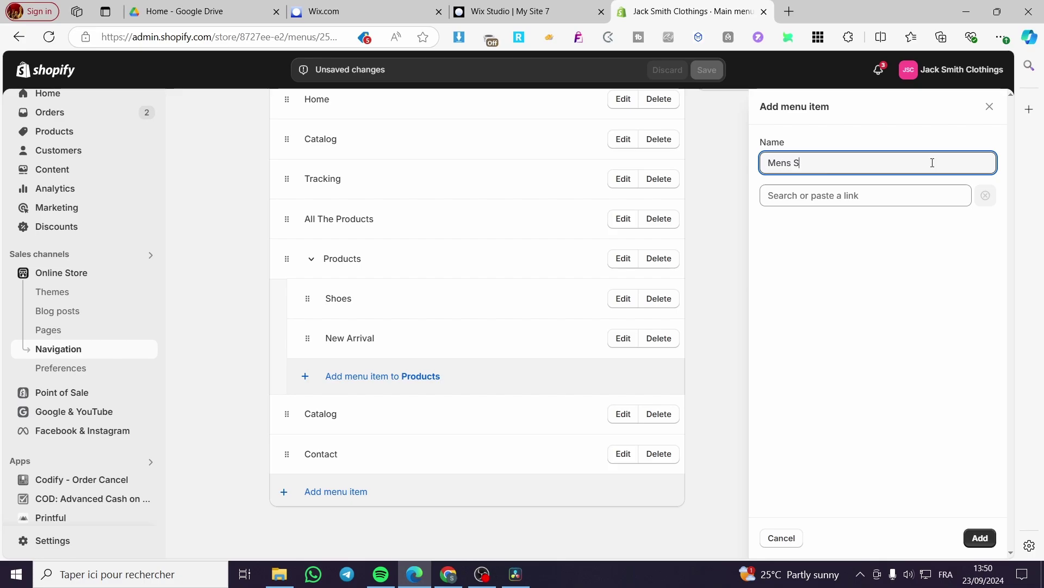
{"action": "type", "text": "hoes"}
{"action": "left_click", "coordinate": [933, 195]}
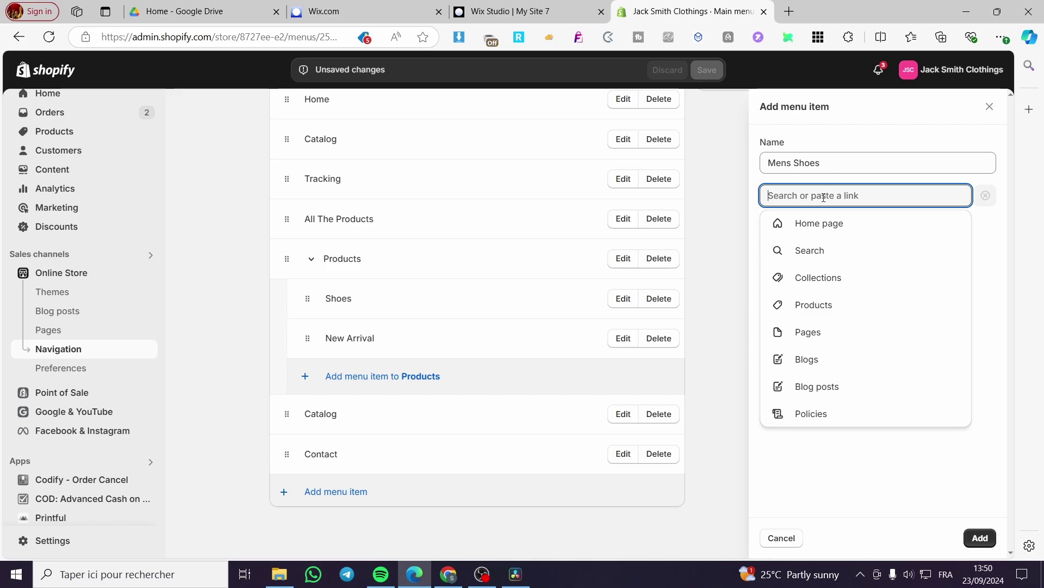
{"action": "left_click", "coordinate": [863, 331]}
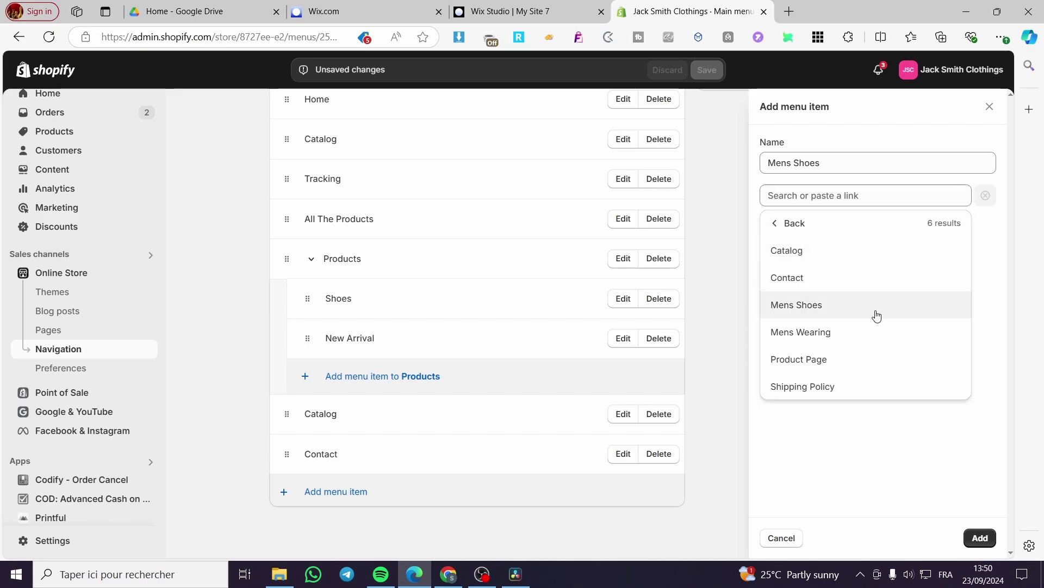
{"action": "left_click", "coordinate": [880, 317]}
{"action": "left_click", "coordinate": [980, 537]}
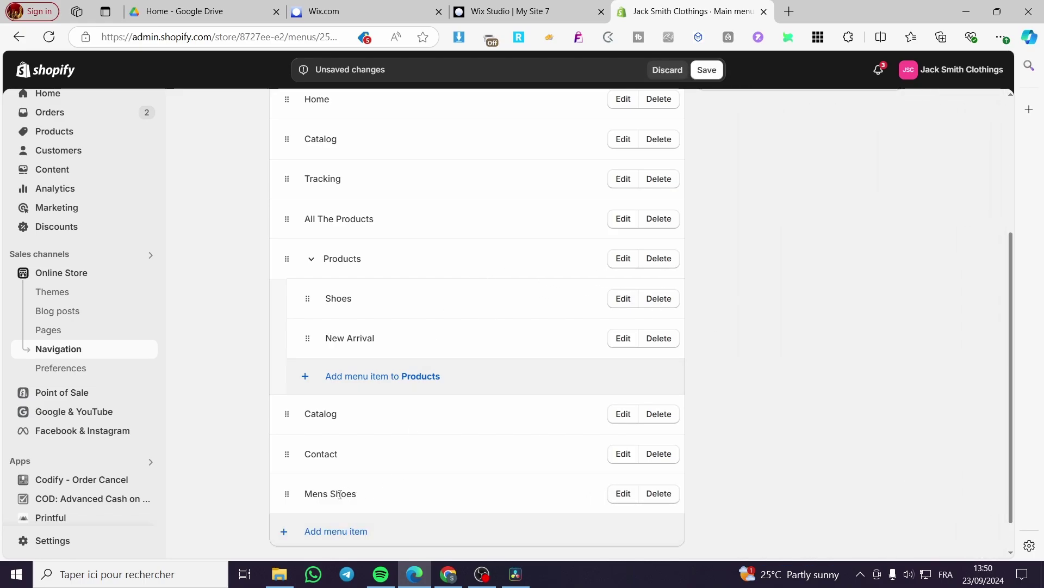
Add a "Mens Wearing" item linked to the Mens Wearing page to the main menu.
{"action": "left_click", "coordinate": [336, 531]}
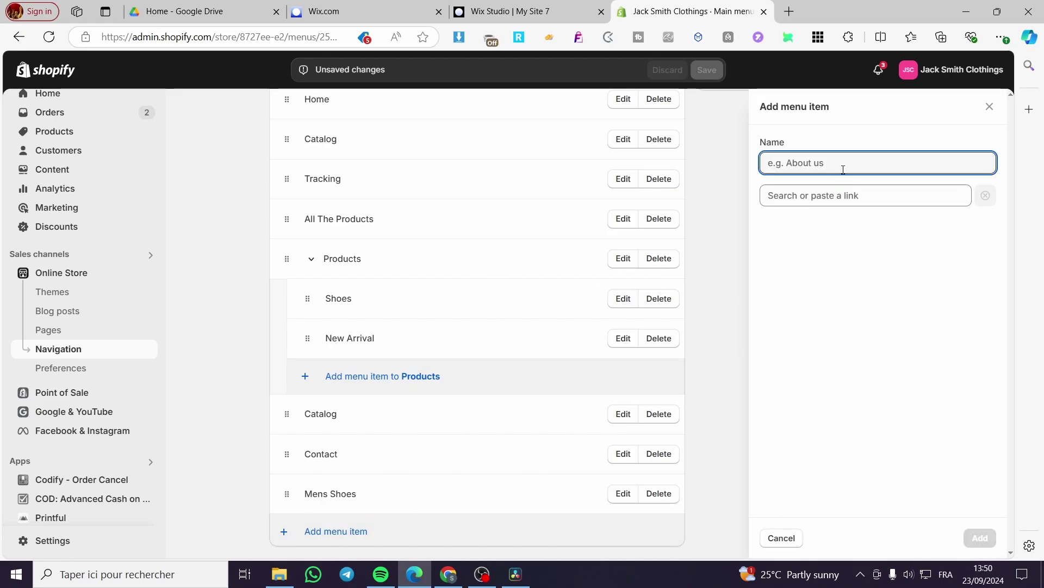
{"action": "type", "text": "Mens Wearing"}
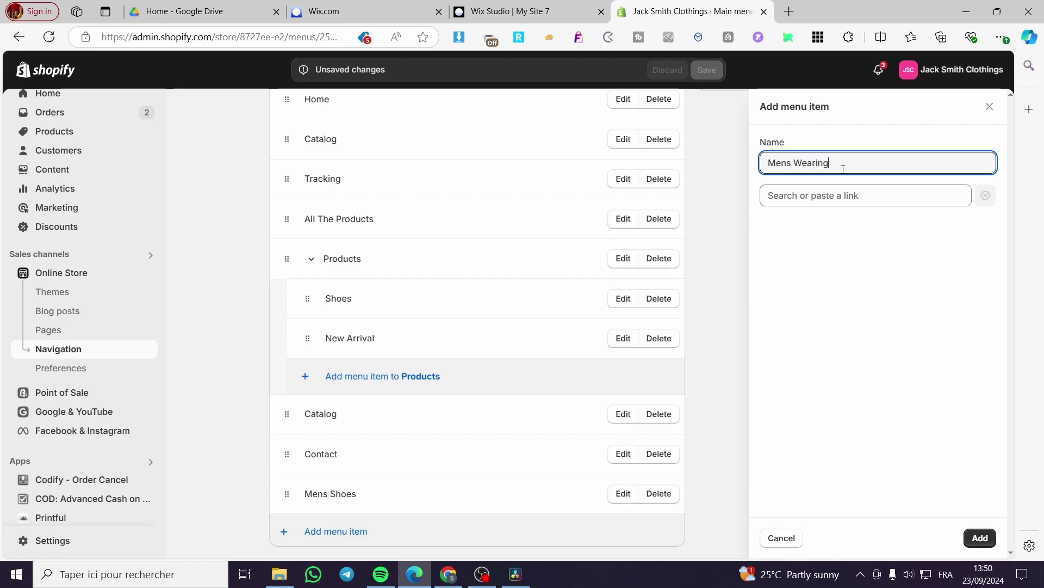
{"action": "left_click", "coordinate": [981, 537]}
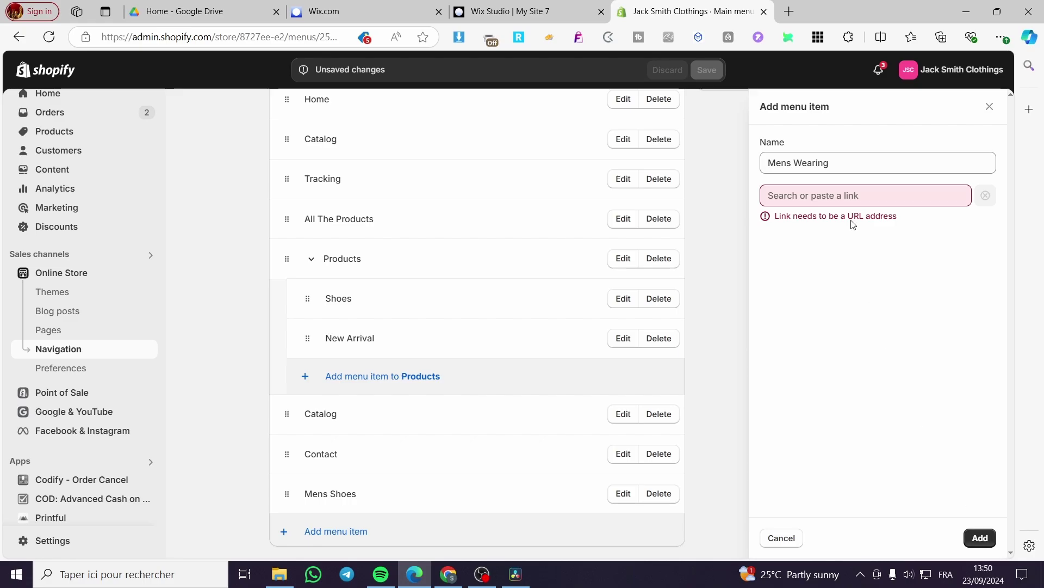
{"action": "left_click", "coordinate": [855, 190]}
{"action": "left_click", "coordinate": [848, 334]}
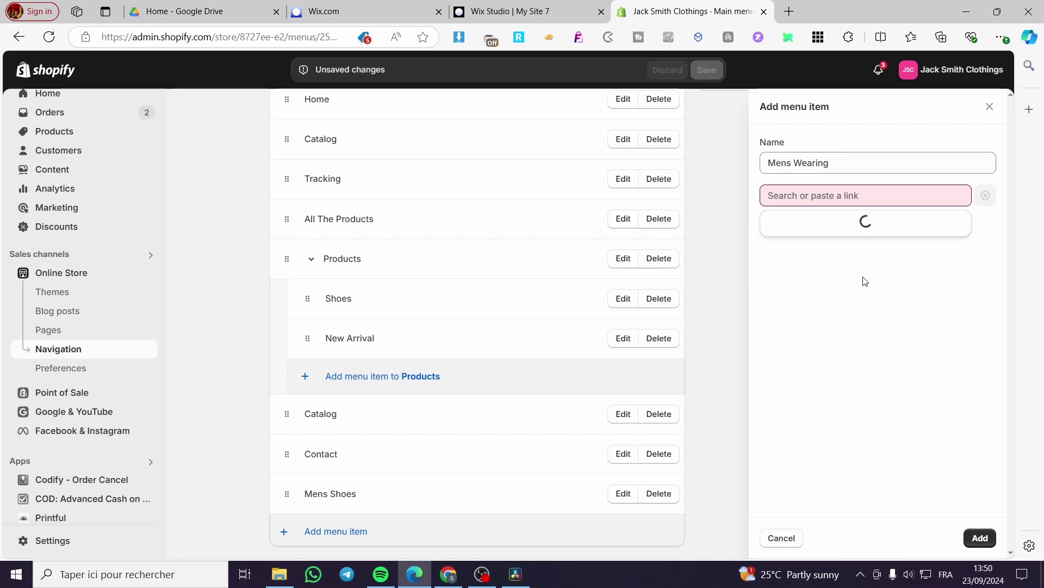
{"action": "left_click", "coordinate": [867, 333]}
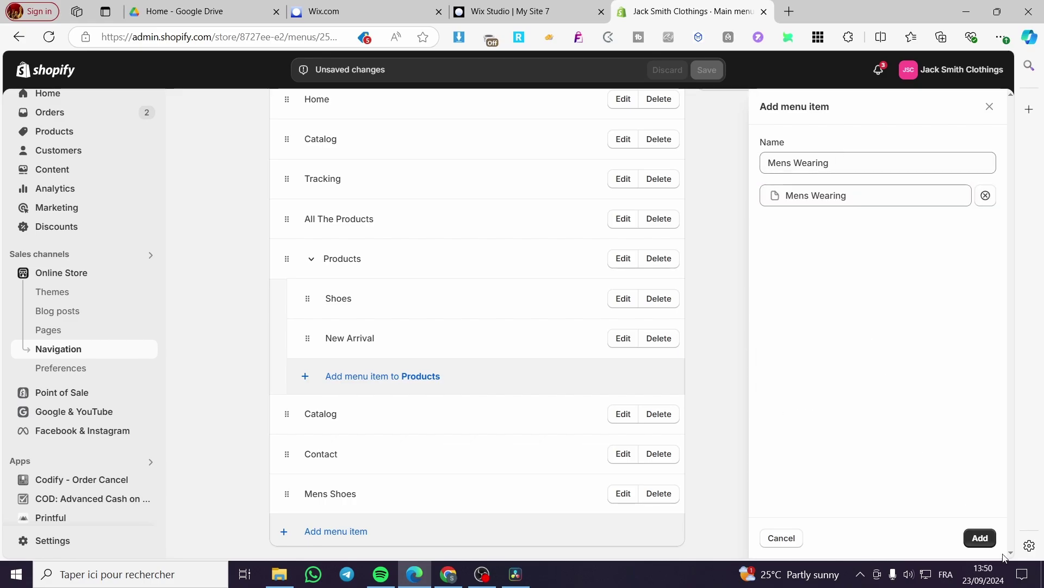
{"action": "left_click", "coordinate": [981, 537]}
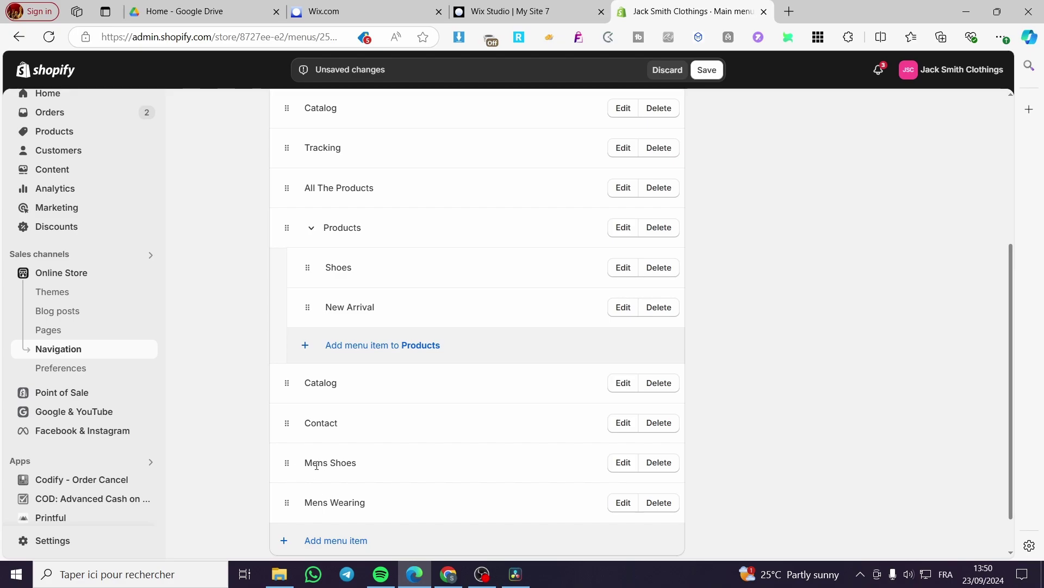
Nest the Mens Shoes and Mens Wearing items under the Catalog item below Home and save the main menu.
{"action": "left_click_drag", "start_coordinate": [287, 463], "coordinate": [286, 232]}
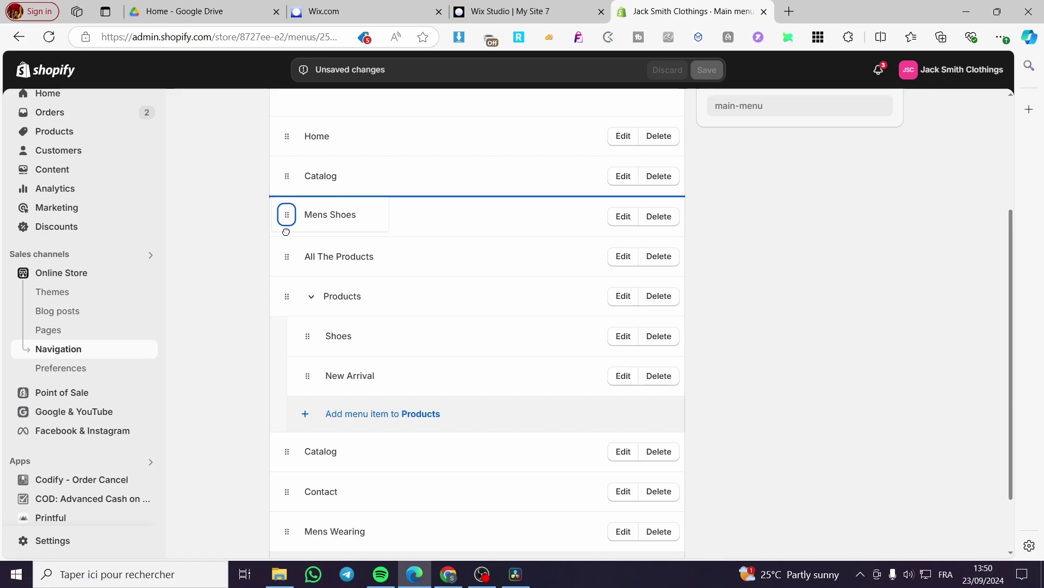
{"action": "left_click_drag", "start_coordinate": [286, 232], "coordinate": [375, 234]}
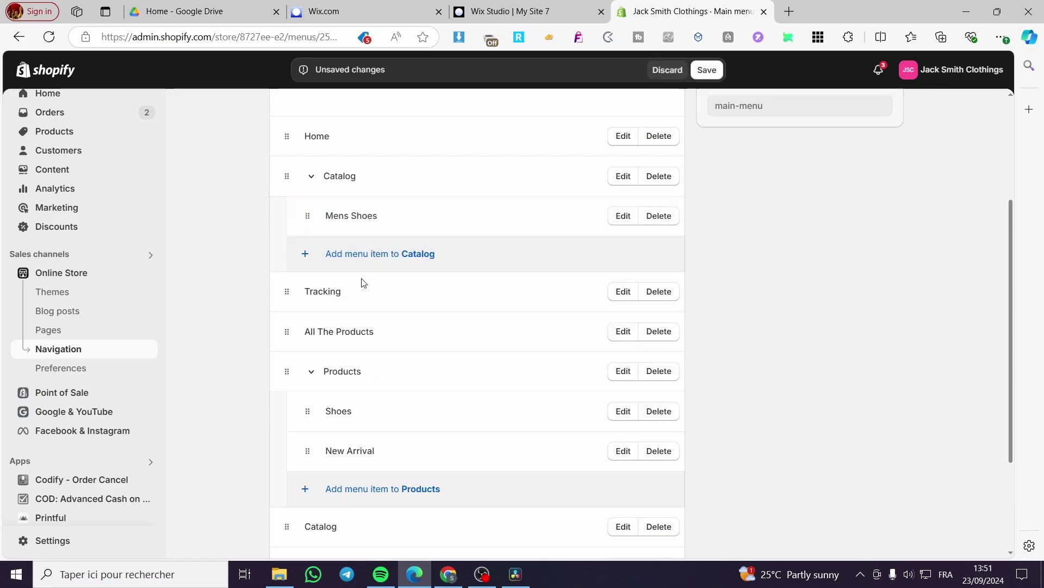
{"action": "scroll", "coordinate": [337, 208], "scroll_direction": "down", "scroll_amount": 2}
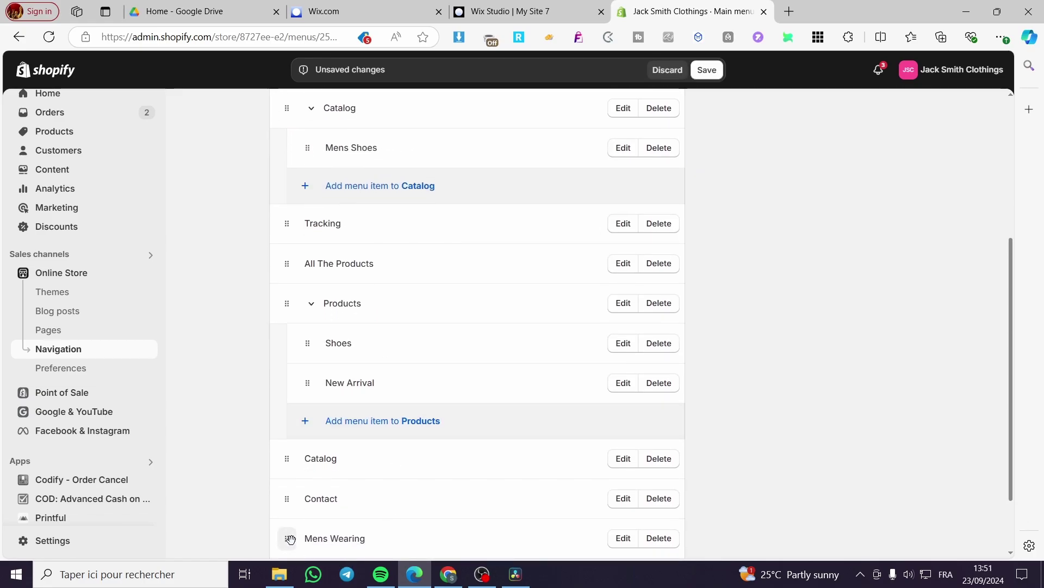
{"action": "left_click_drag", "start_coordinate": [288, 539], "coordinate": [310, 204]}
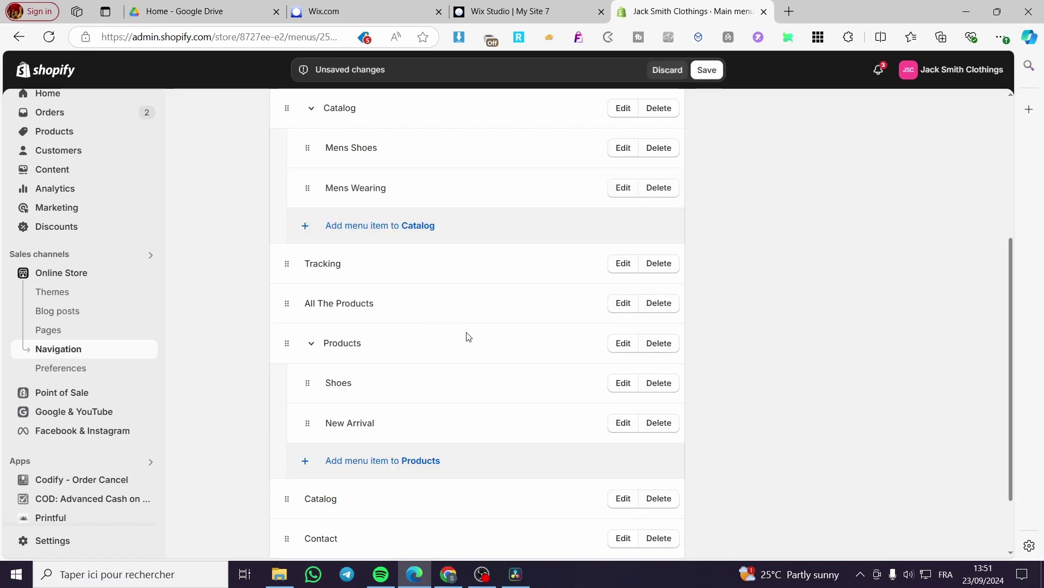
{"action": "scroll", "coordinate": [544, 272], "scroll_direction": "up", "scroll_amount": 4}
{"action": "left_click", "coordinate": [709, 74]}
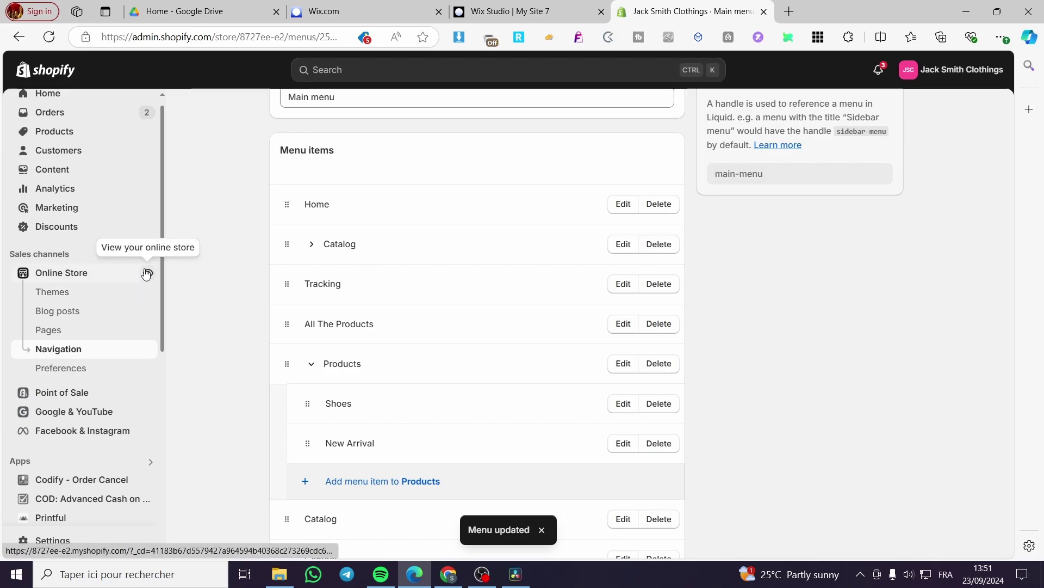
Open the live storefront in a separate tab and open the current Dawn theme for customization in the admin.
{"action": "left_click", "coordinate": [147, 273]}
{"action": "left_click", "coordinate": [663, 11]}
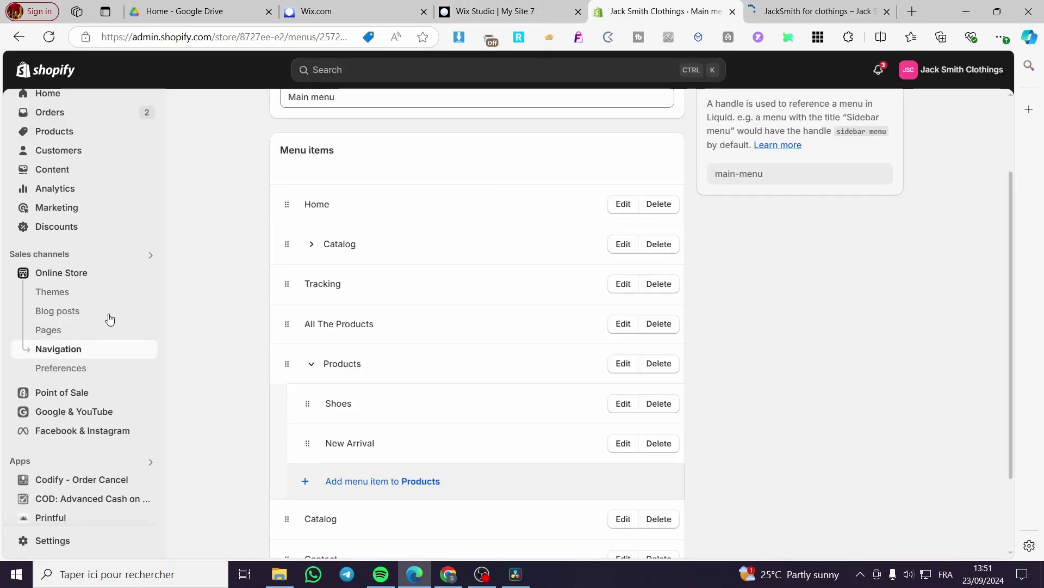
{"action": "left_click", "coordinate": [77, 299]}
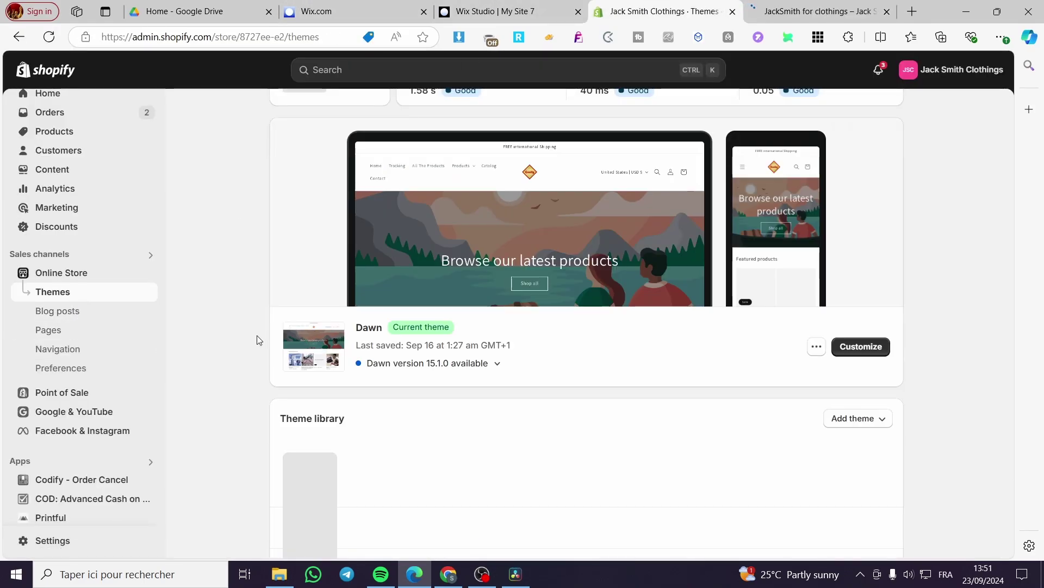
{"action": "left_click", "coordinate": [873, 352]}
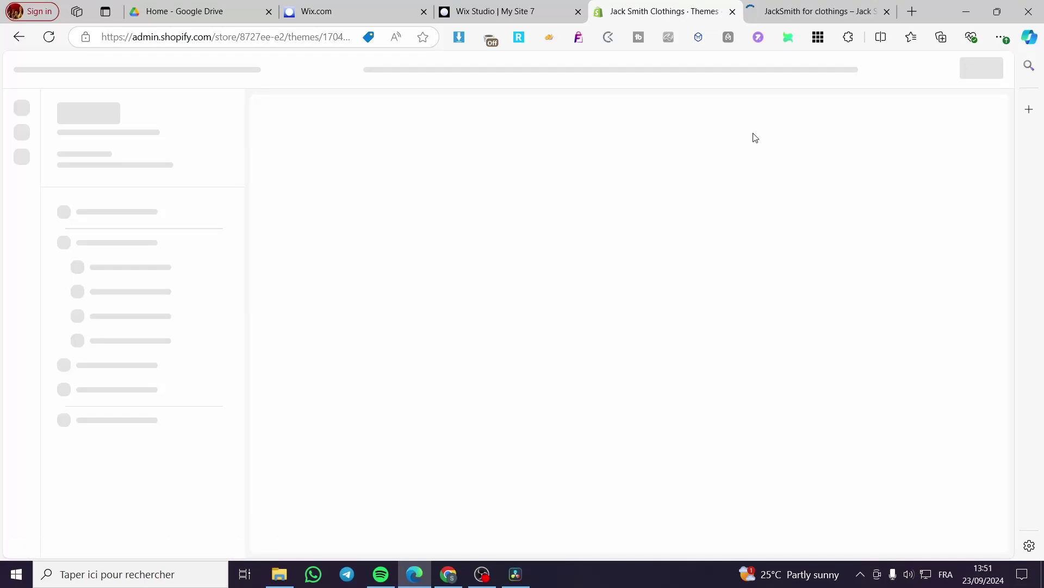
Check the storefront's Catalog submenu by visiting the Mens Shoes and Mens Wearing pages, dismissing the newsletter popup.
{"action": "left_click", "coordinate": [778, 12]}
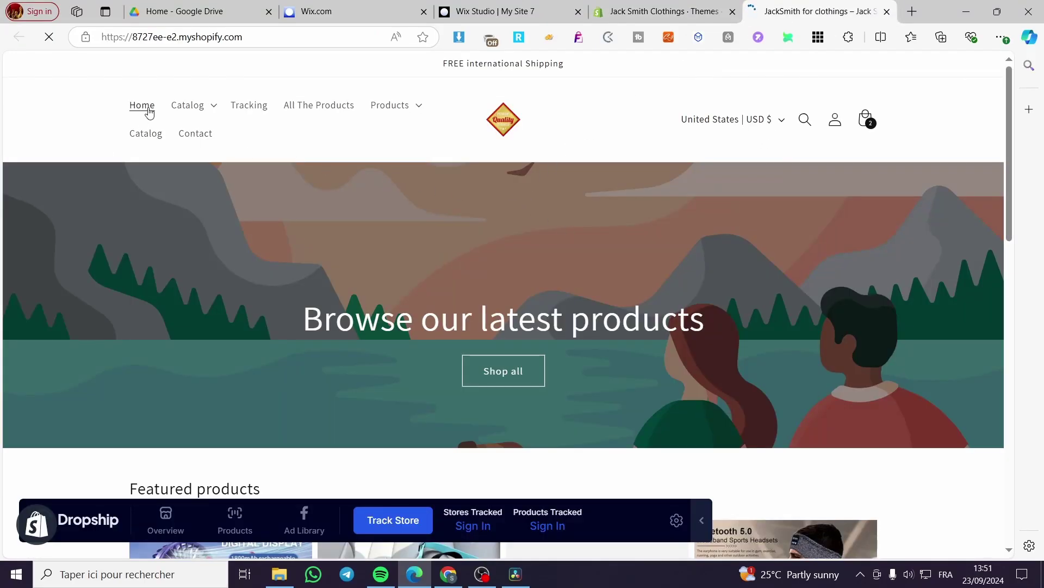
{"action": "left_click", "coordinate": [216, 106]}
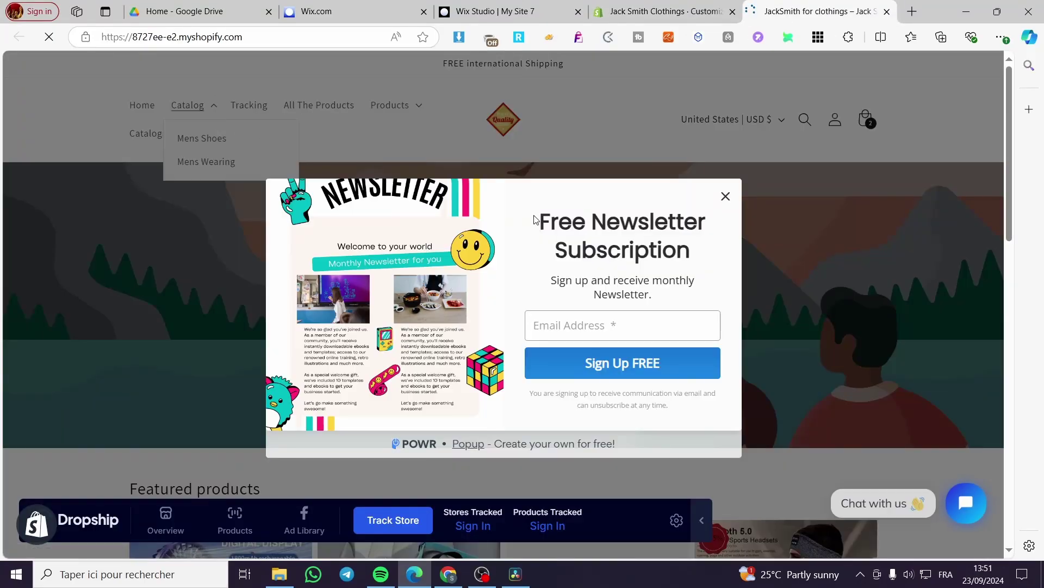
{"action": "left_click", "coordinate": [725, 196]}
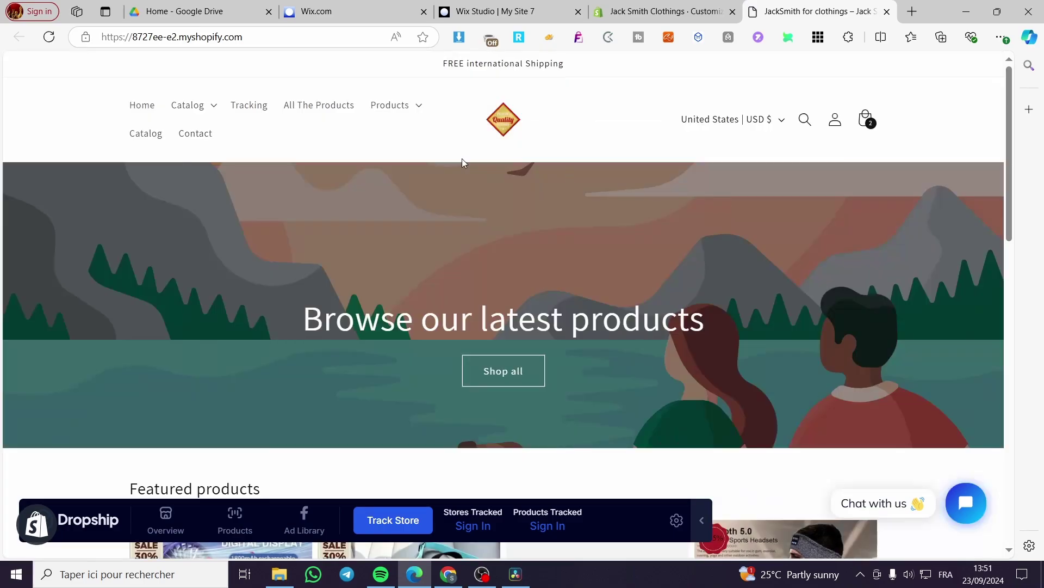
{"action": "left_click", "coordinate": [221, 107]}
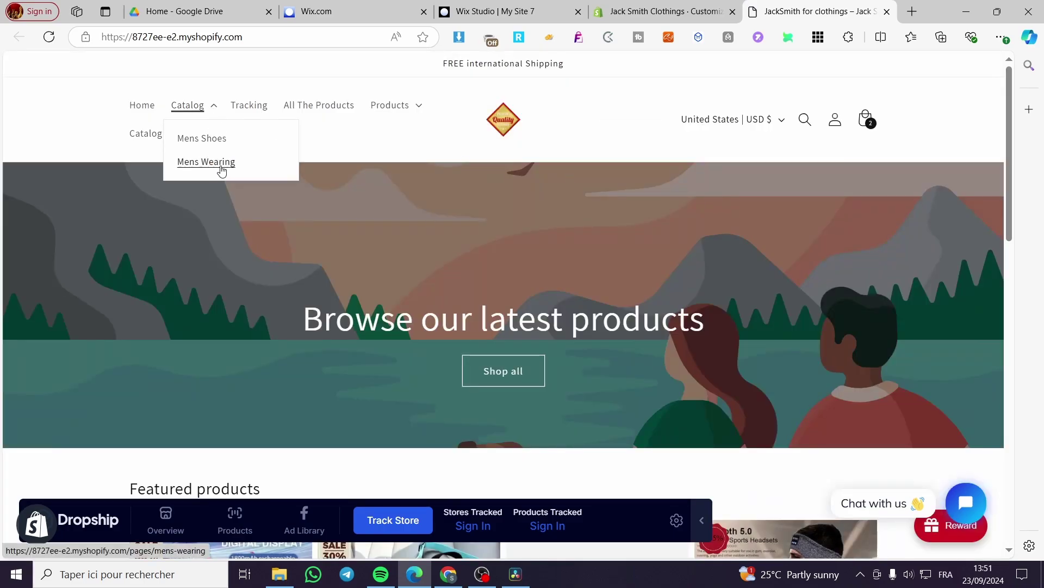
{"action": "left_click", "coordinate": [222, 140]}
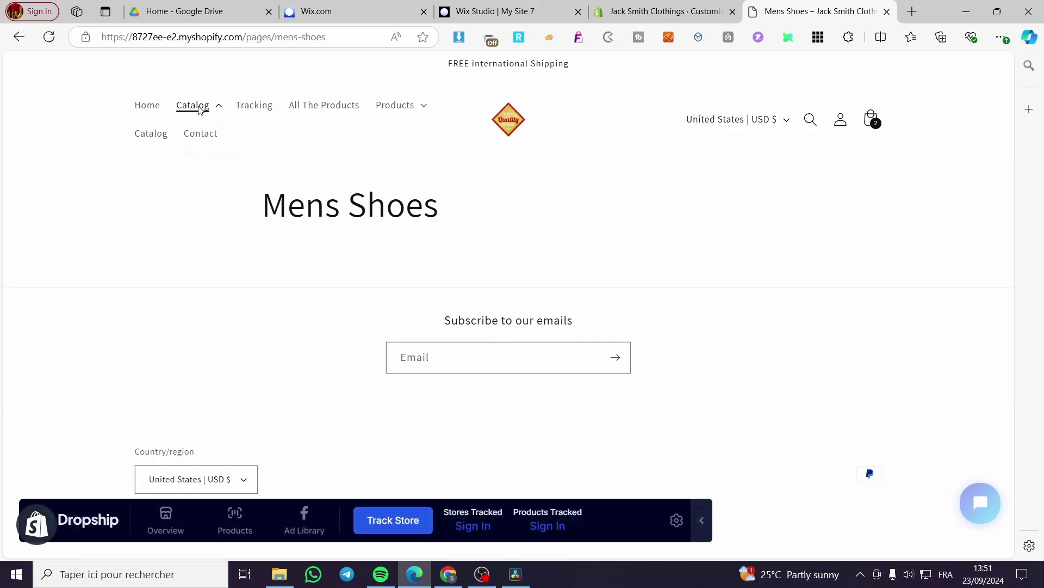
{"action": "left_click", "coordinate": [217, 107]}
{"action": "double_click", "coordinate": [207, 109]}
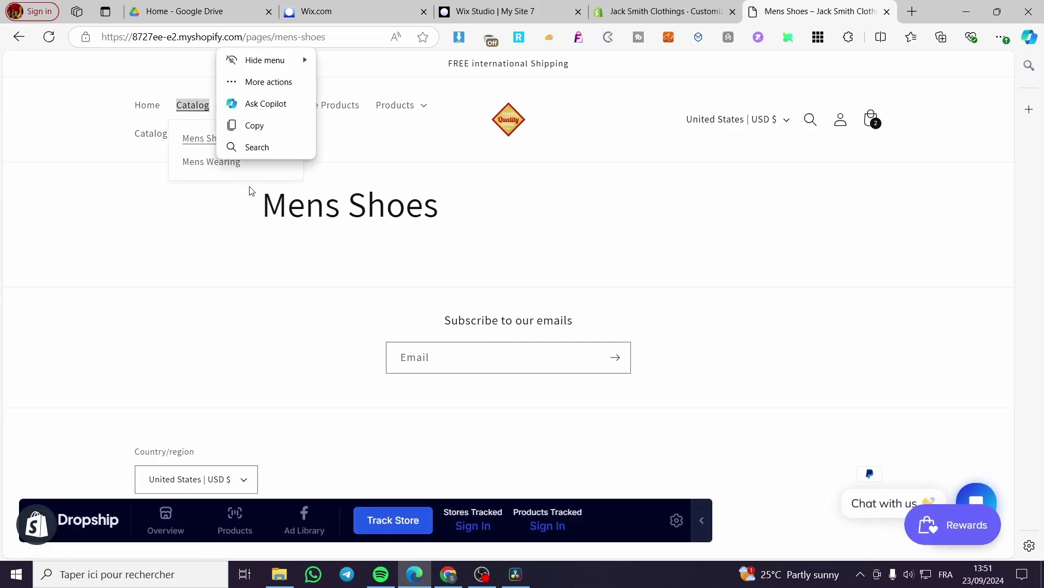
{"action": "left_click", "coordinate": [219, 163]}
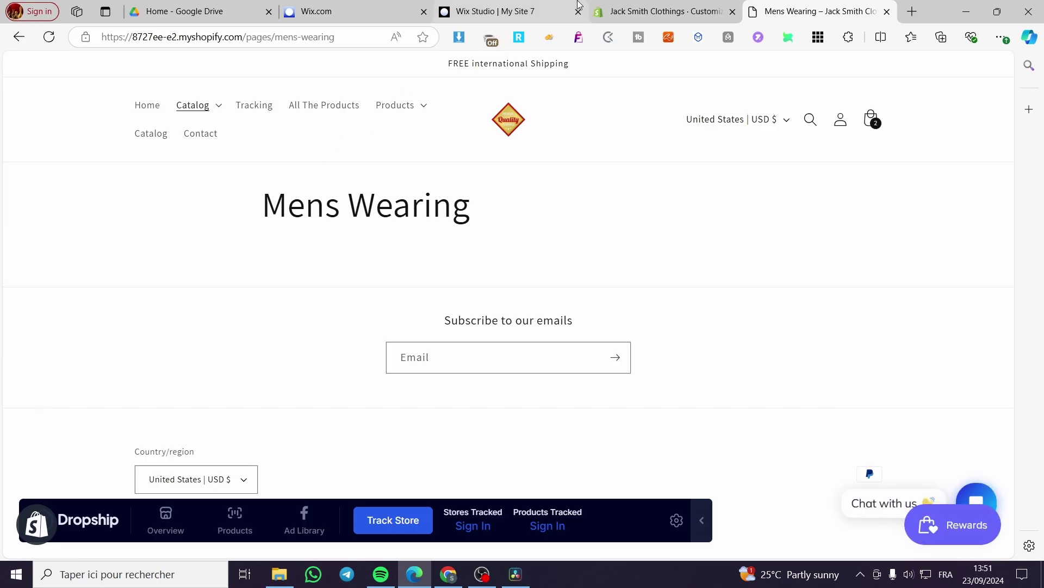
Return to the theme editor and bring up the Mens Shoes page in the preview, dismissing the subscription popups.
{"action": "left_click", "coordinate": [636, 8]}
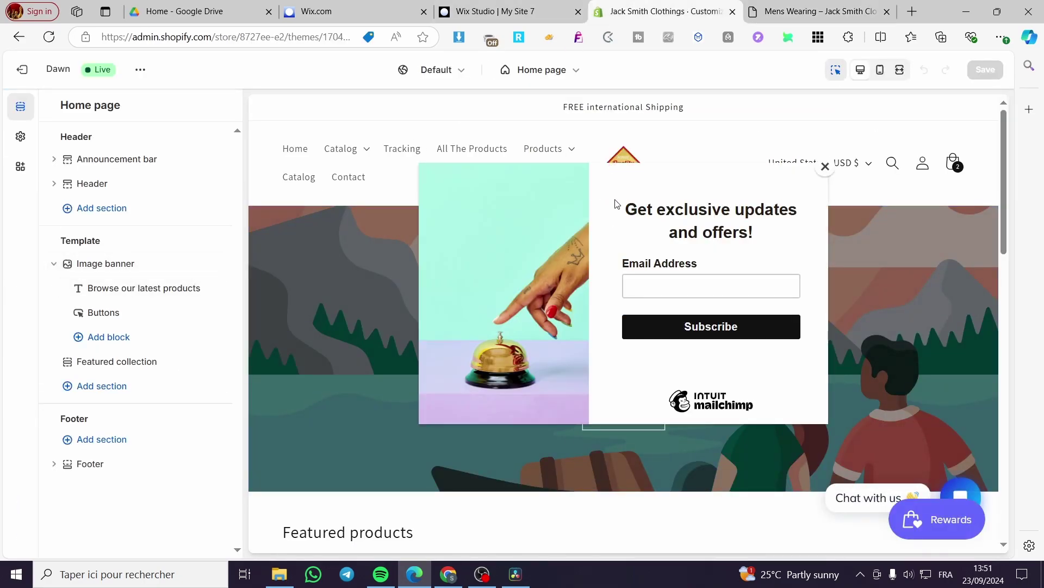
{"action": "left_click", "coordinate": [826, 167]}
{"action": "left_click", "coordinate": [360, 156]}
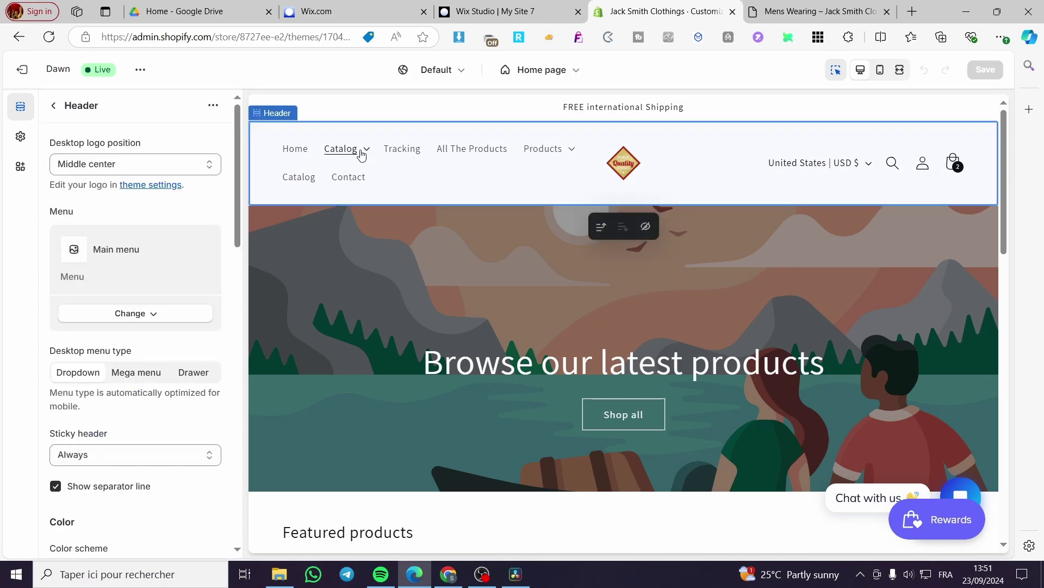
{"action": "left_click", "coordinate": [361, 153]}
{"action": "left_click", "coordinate": [362, 181]}
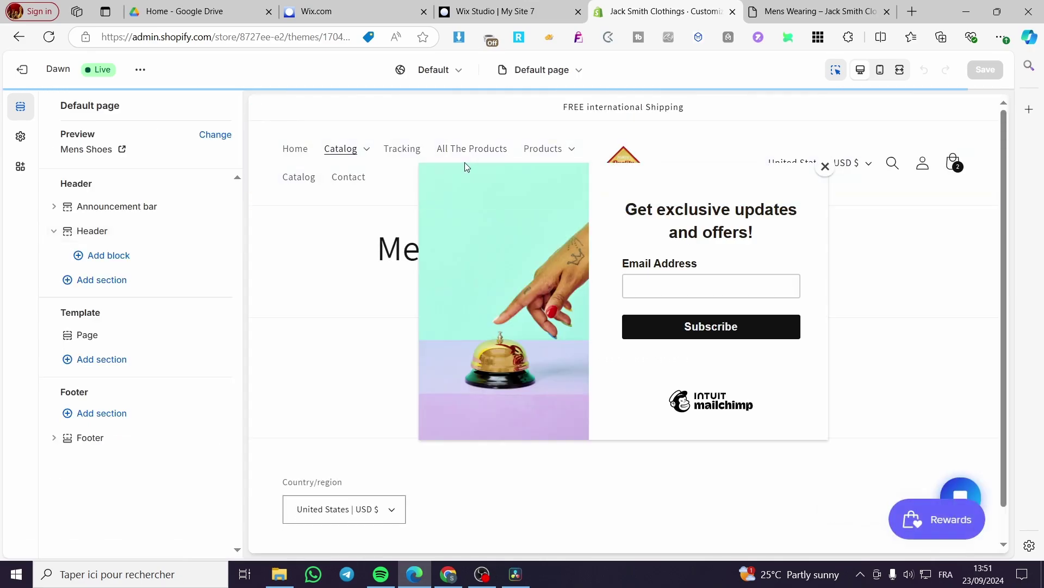
{"action": "left_click", "coordinate": [825, 167]}
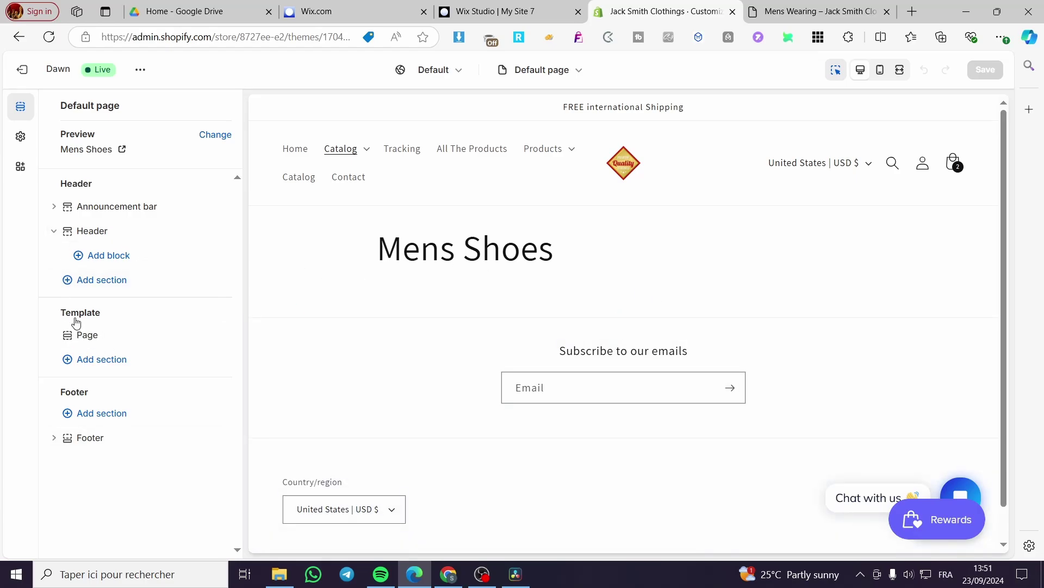
Add a Featured collection section to the Mens Shoes page's template and assign the Mens Shoes collection to it.
{"action": "left_click", "coordinate": [93, 363]}
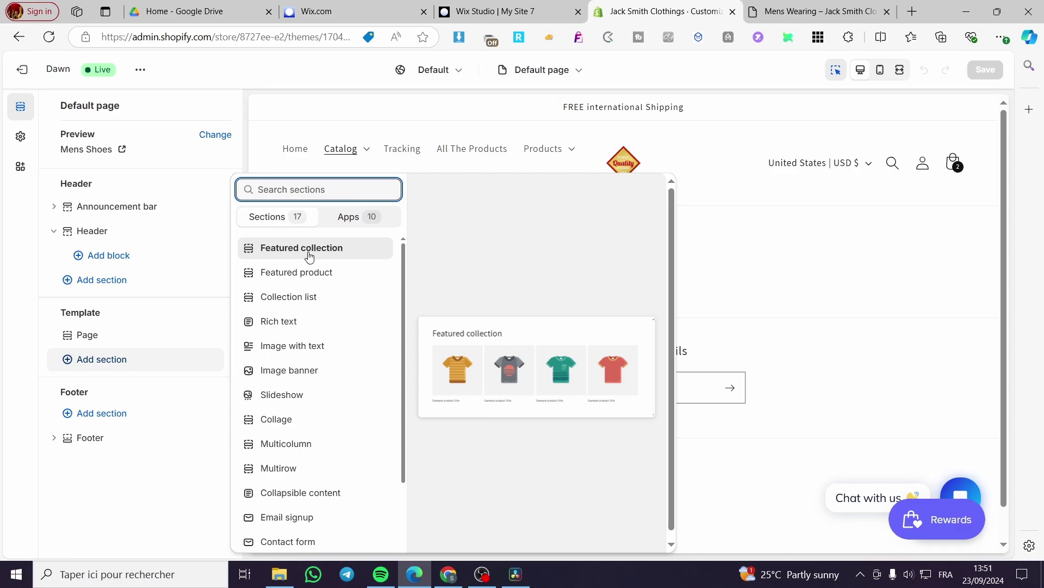
{"action": "left_click", "coordinate": [288, 251]}
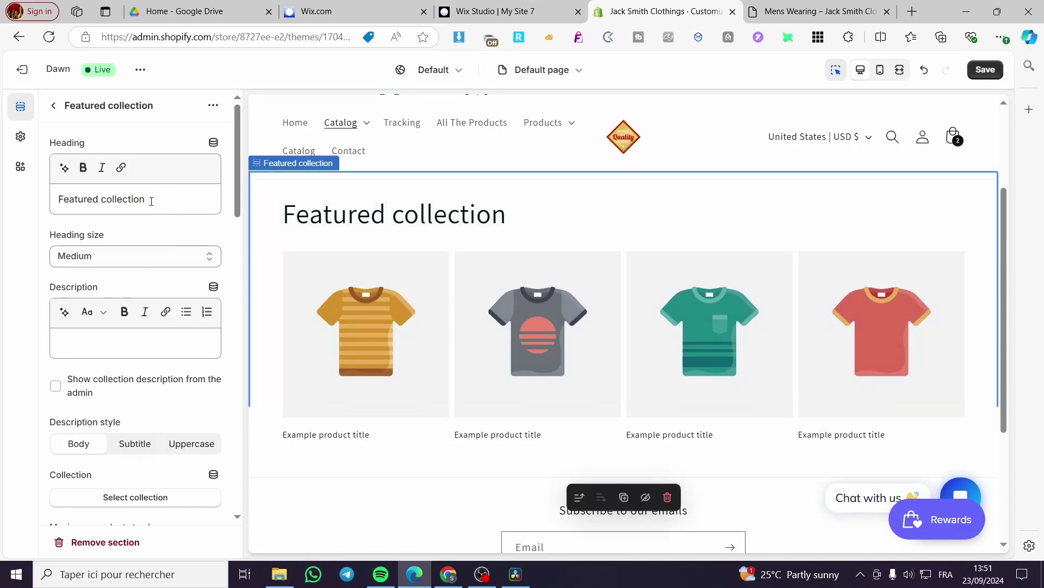
{"action": "scroll", "coordinate": [155, 419], "scroll_direction": "down", "scroll_amount": 2}
{"action": "left_click", "coordinate": [151, 435]}
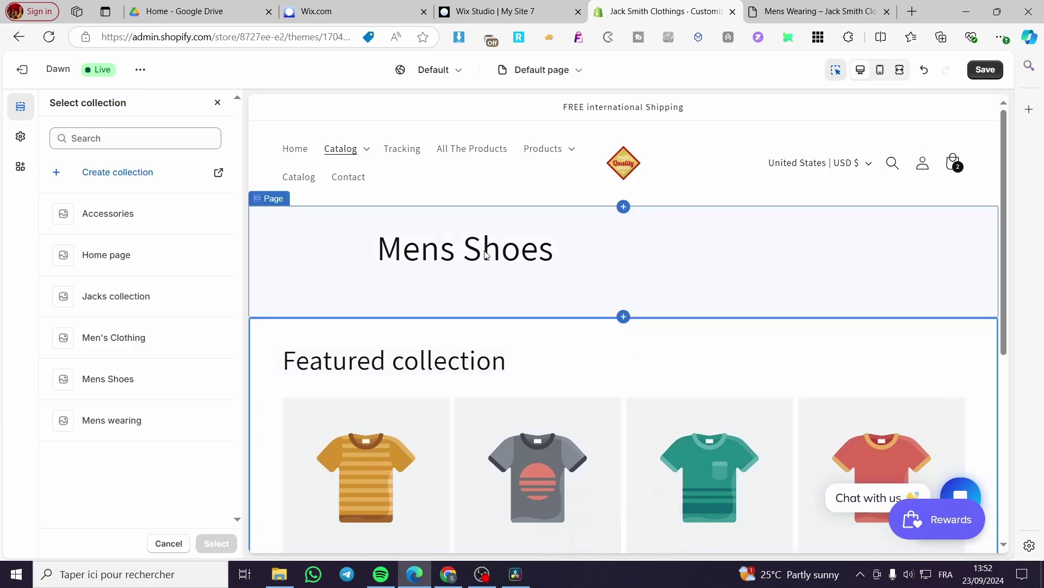
{"action": "left_click", "coordinate": [95, 379]}
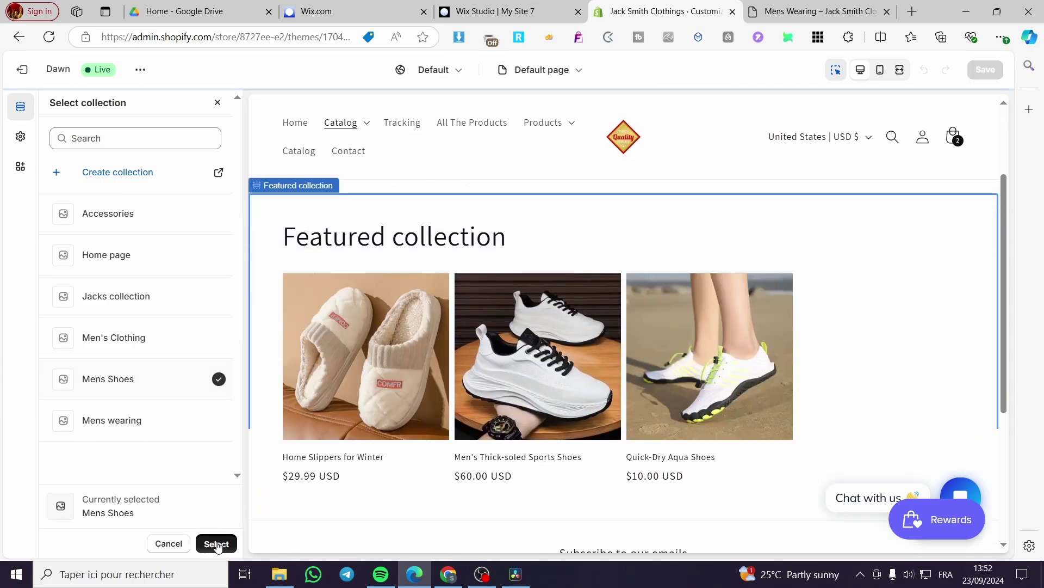
{"action": "left_click", "coordinate": [216, 543]}
{"action": "scroll", "coordinate": [466, 426], "scroll_direction": "down", "scroll_amount": 2}
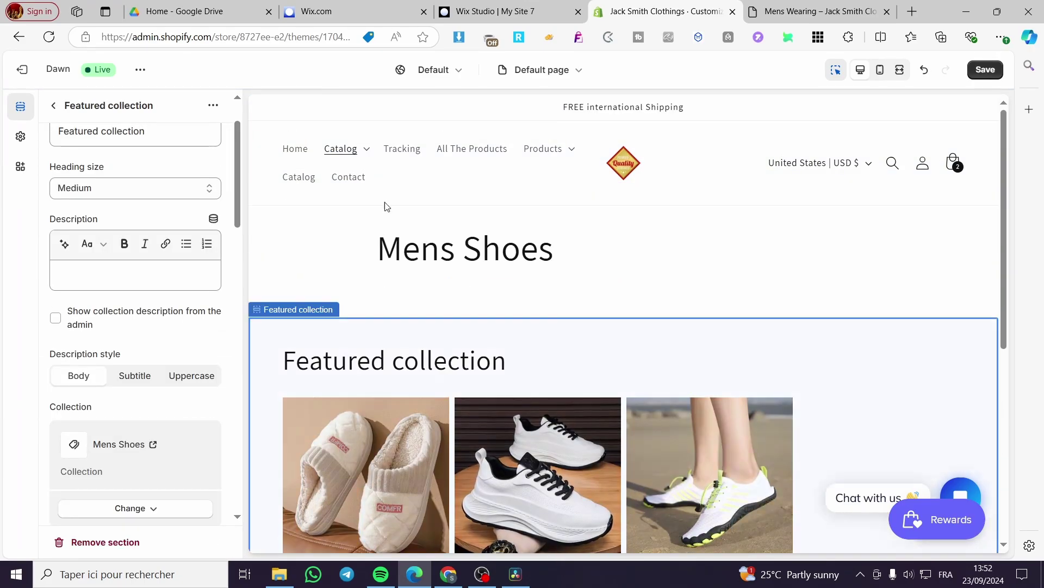
Switch the preview to the Mens Wearing page and add another Featured collection section to the template.
{"action": "left_click", "coordinate": [366, 149]}
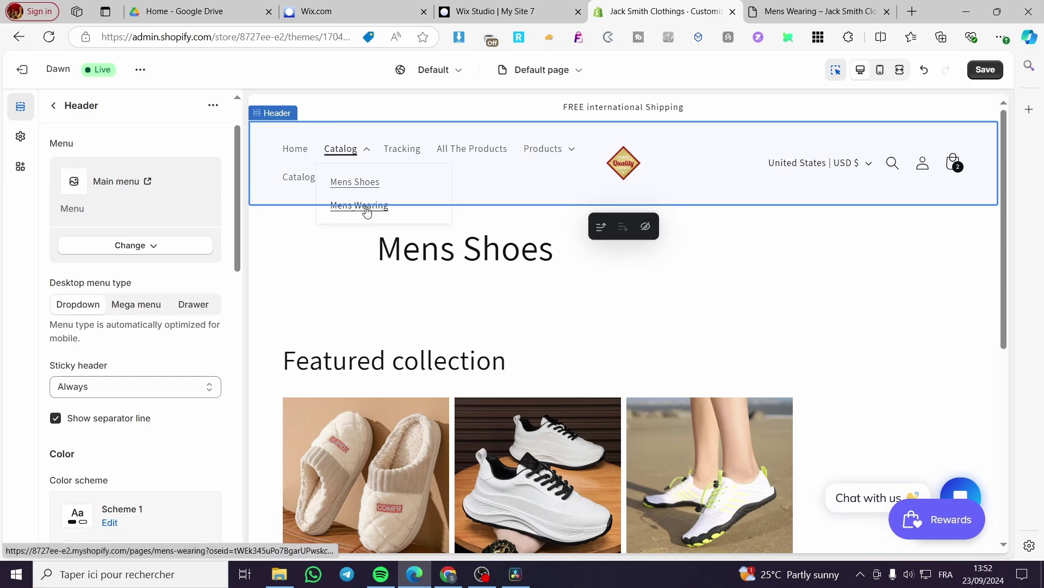
{"action": "left_click", "coordinate": [364, 205]}
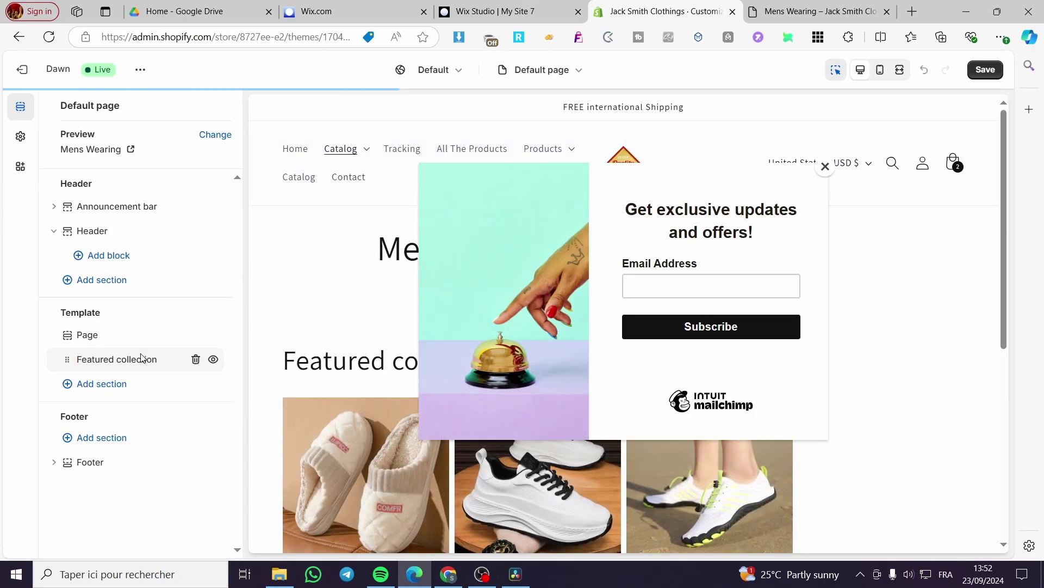
{"action": "left_click", "coordinate": [823, 167]}
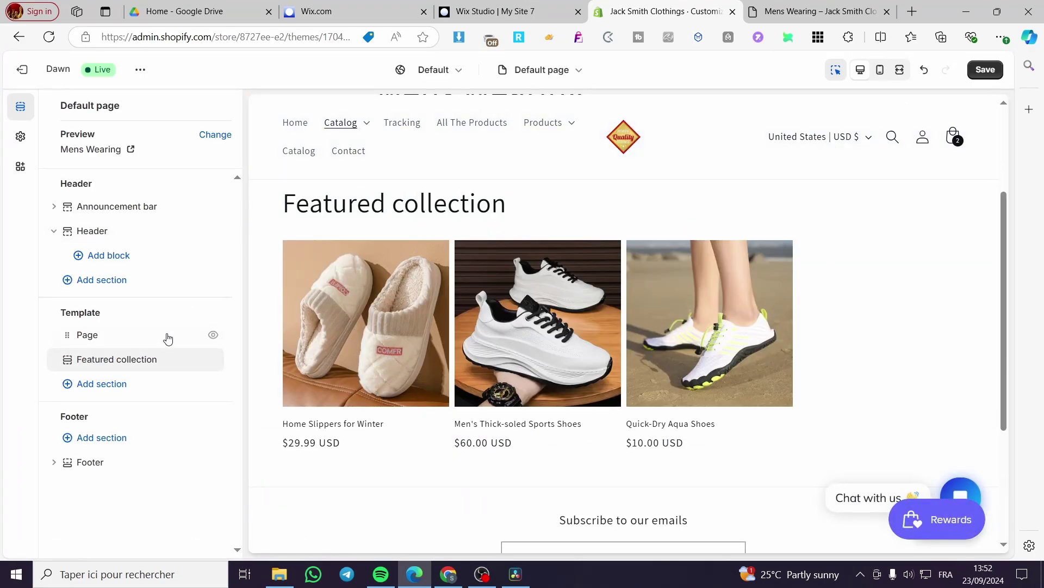
{"action": "left_click", "coordinate": [109, 384]}
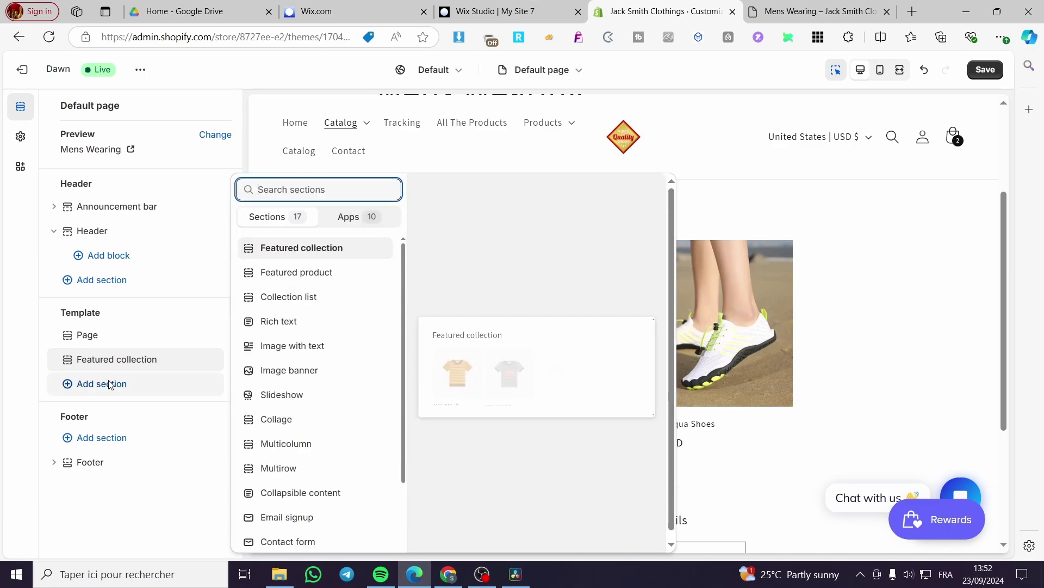
{"action": "left_click", "coordinate": [326, 247]}
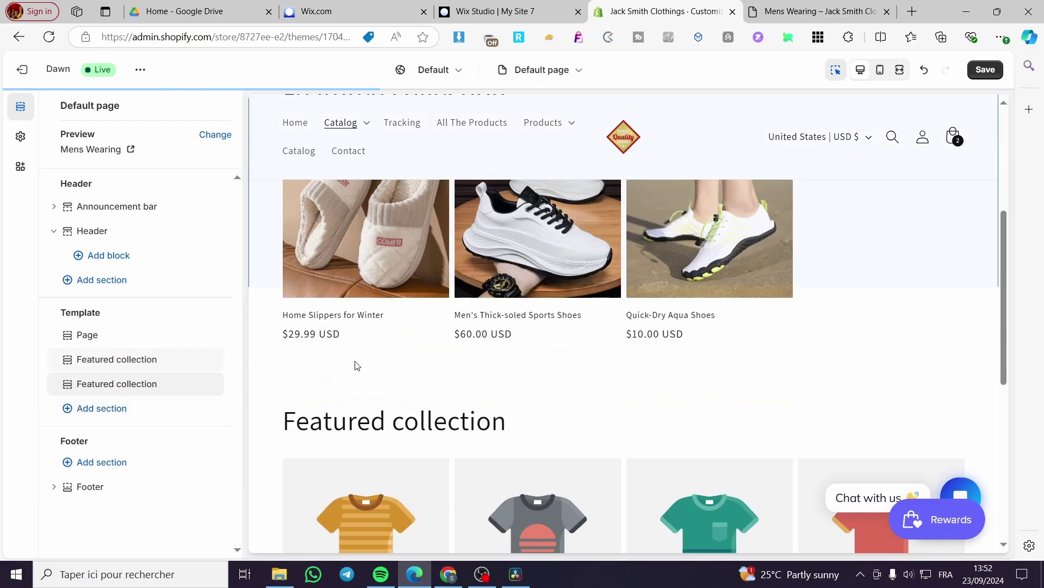
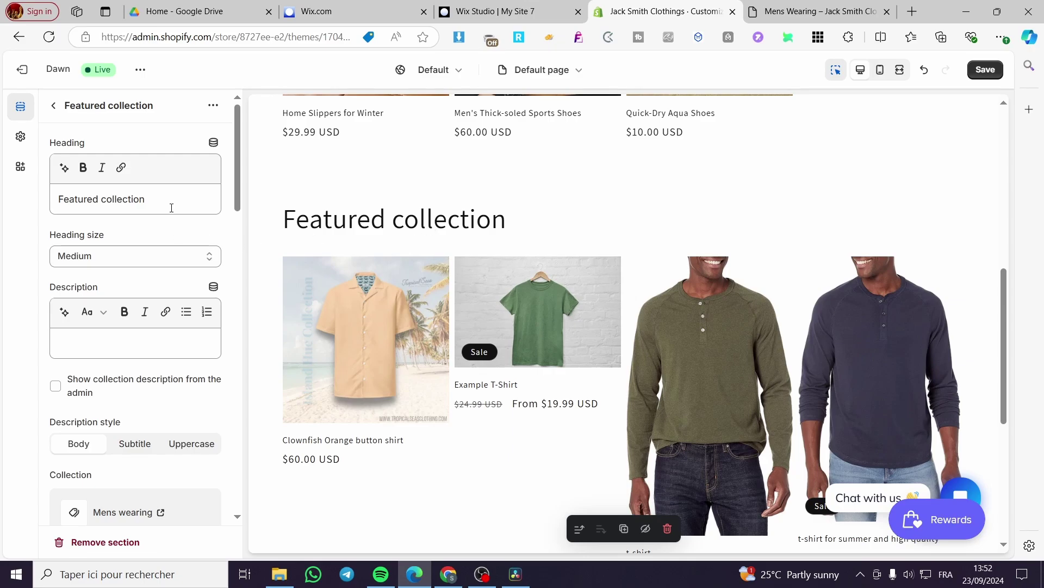
Set the heading of the Featured collection section showing the Mens wearing collection to "Mens wearing".
{"action": "left_click_drag", "start_coordinate": [163, 199], "coordinate": [35, 204]}
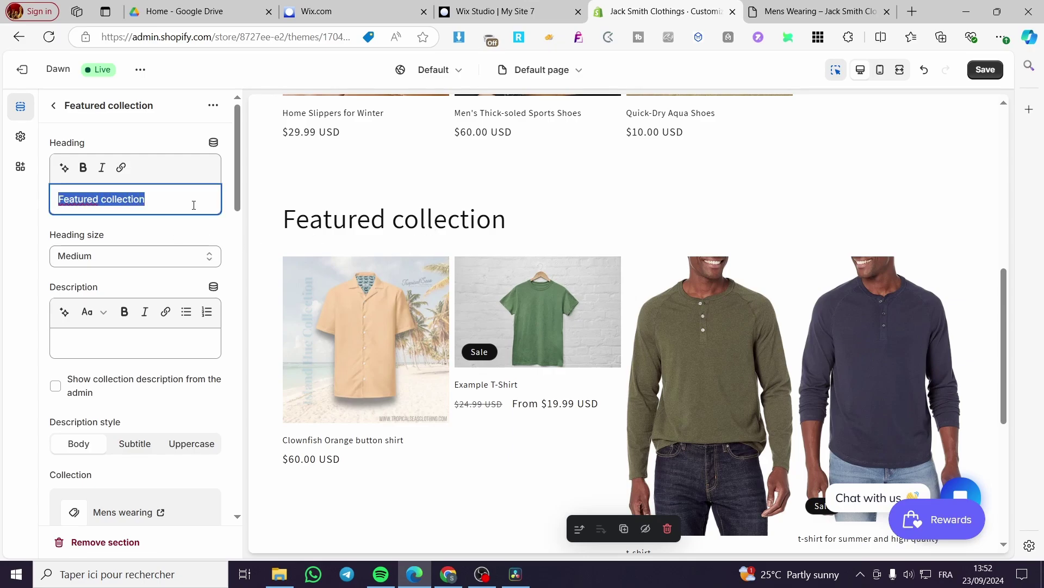
{"action": "scroll", "coordinate": [318, 276], "scroll_direction": "up", "scroll_amount": 5}
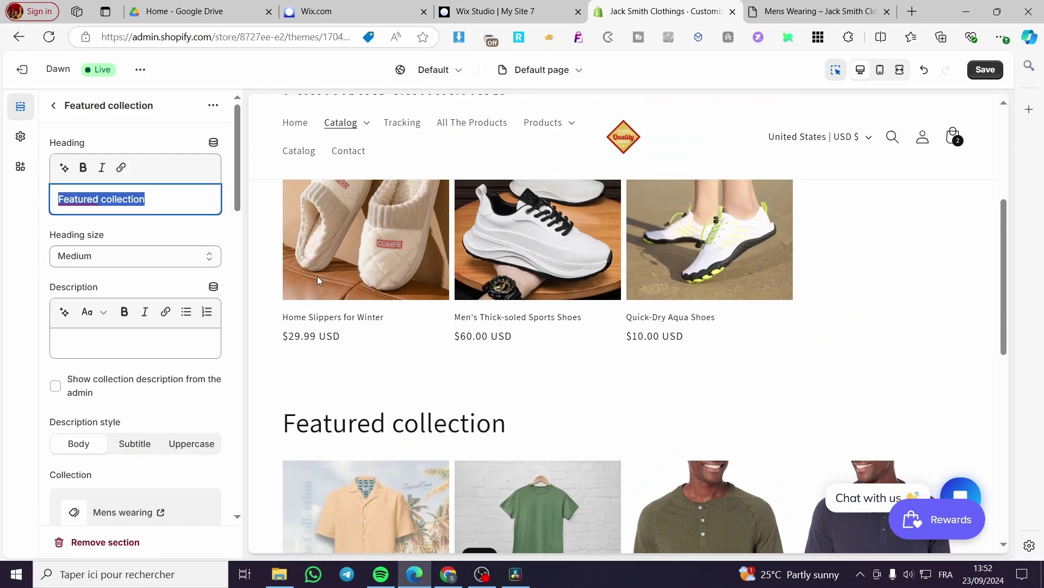
{"action": "scroll", "coordinate": [280, 345], "scroll_direction": "down", "scroll_amount": 3}
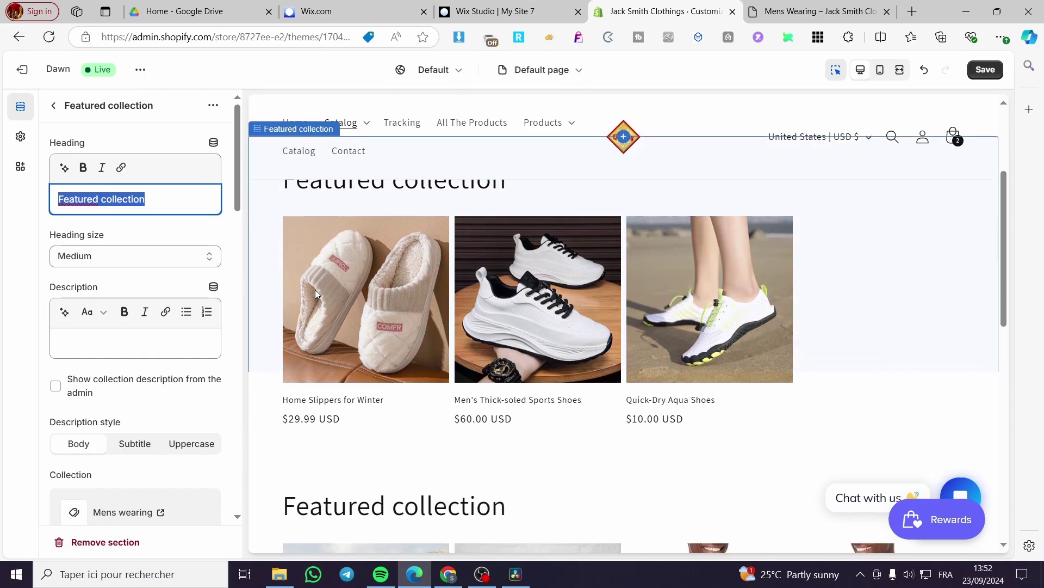
{"action": "scroll", "coordinate": [260, 325], "scroll_direction": "down", "scroll_amount": 2}
{"action": "left_click", "coordinate": [388, 355]}
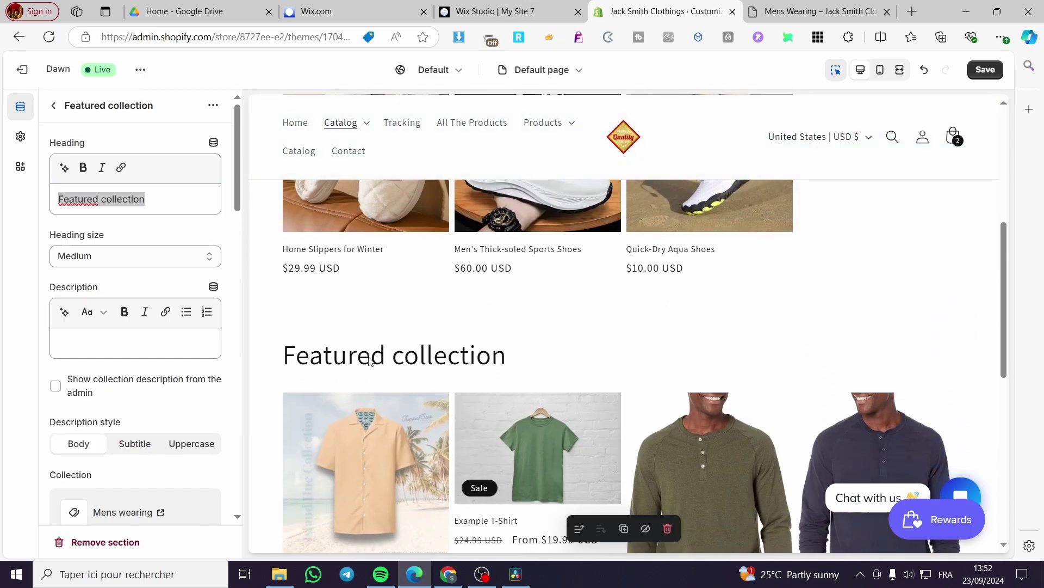
{"action": "left_click", "coordinate": [188, 202]}
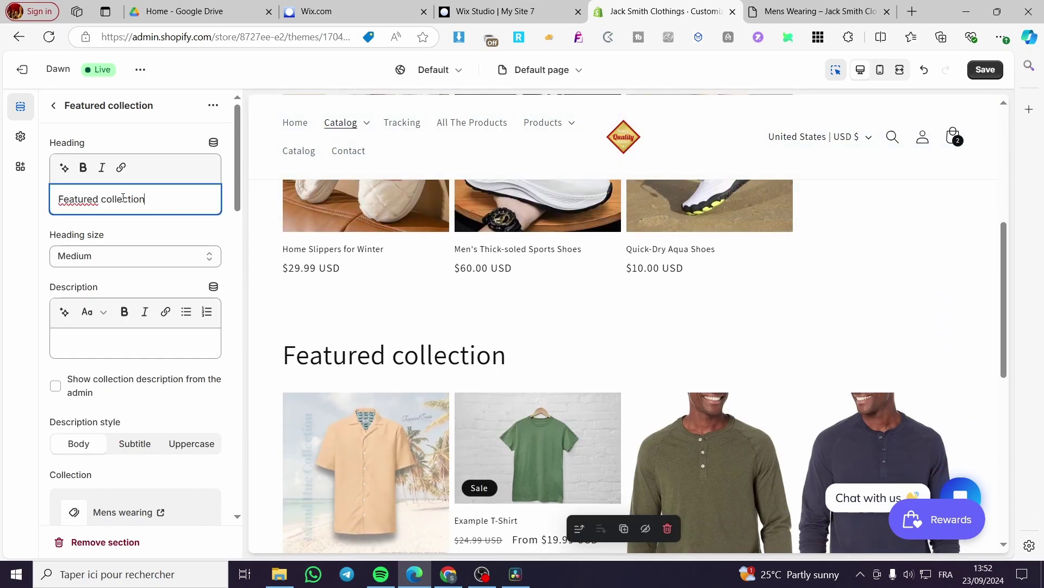
{"action": "key", "text": "ctrl+a"}
{"action": "type", "text": "Mens w"}
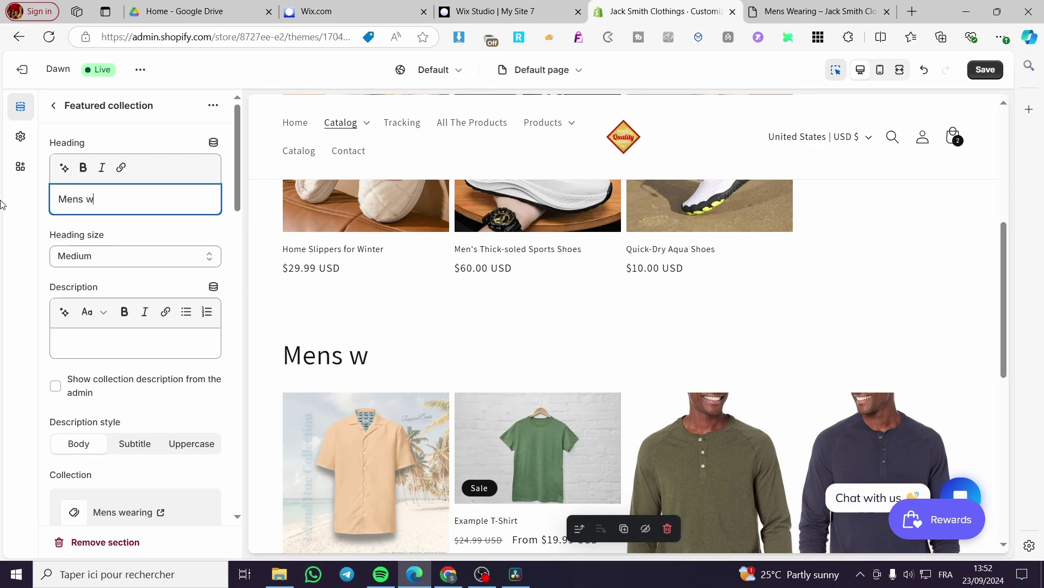
{"action": "type", "text": "earing"}
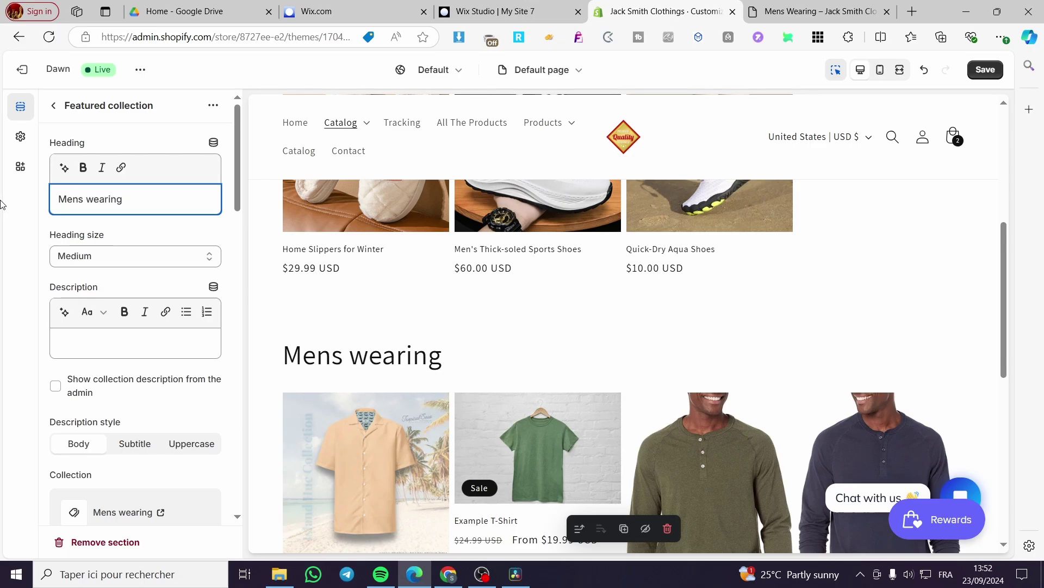
Set the heading of the section showing the Mens Shoes collection to "Mens shoes" and check the Catalog submenu in the preview.
{"action": "scroll", "coordinate": [419, 280], "scroll_direction": "up", "scroll_amount": 3}
{"action": "left_click", "coordinate": [436, 244]}
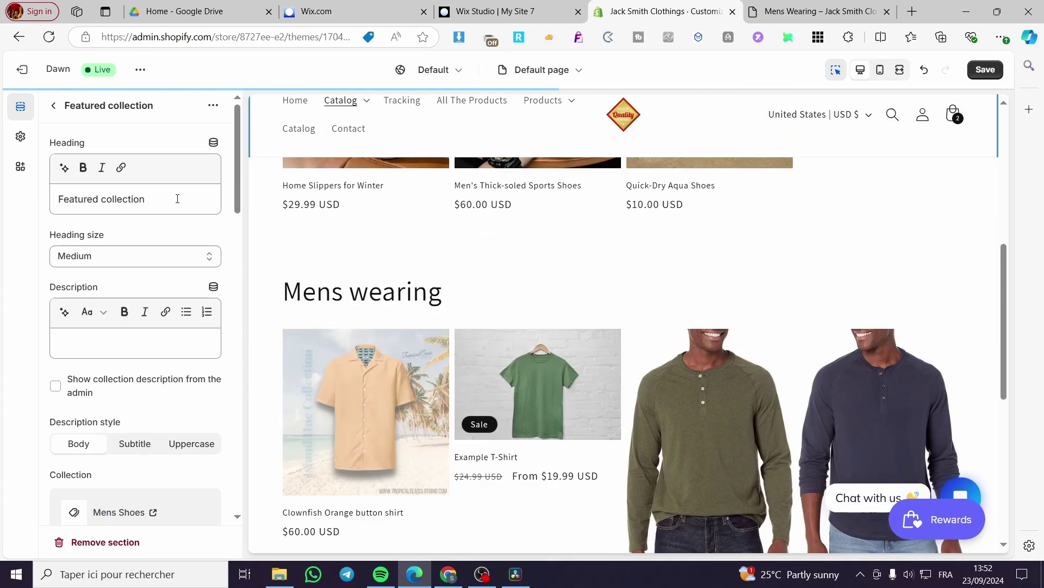
{"action": "triple_click", "coordinate": [177, 198]}
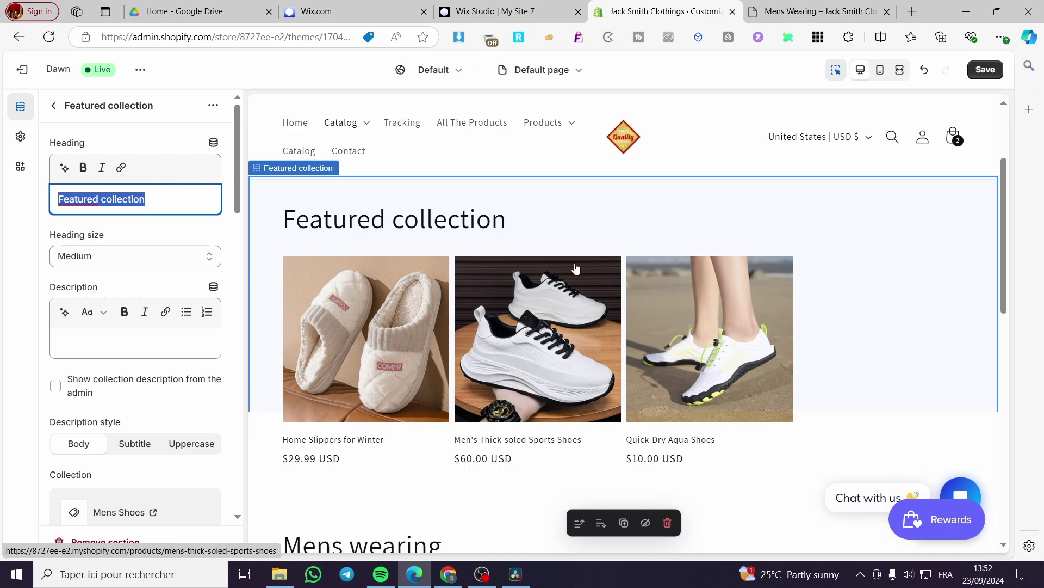
{"action": "type", "text": "Mens sho"}
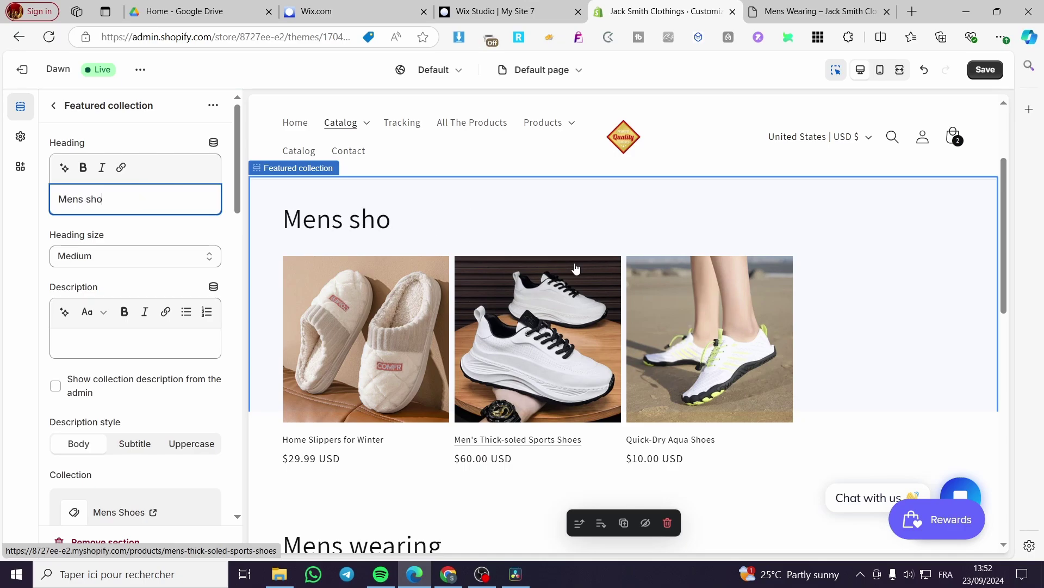
{"action": "type", "text": "es"}
{"action": "left_click", "coordinate": [646, 198]}
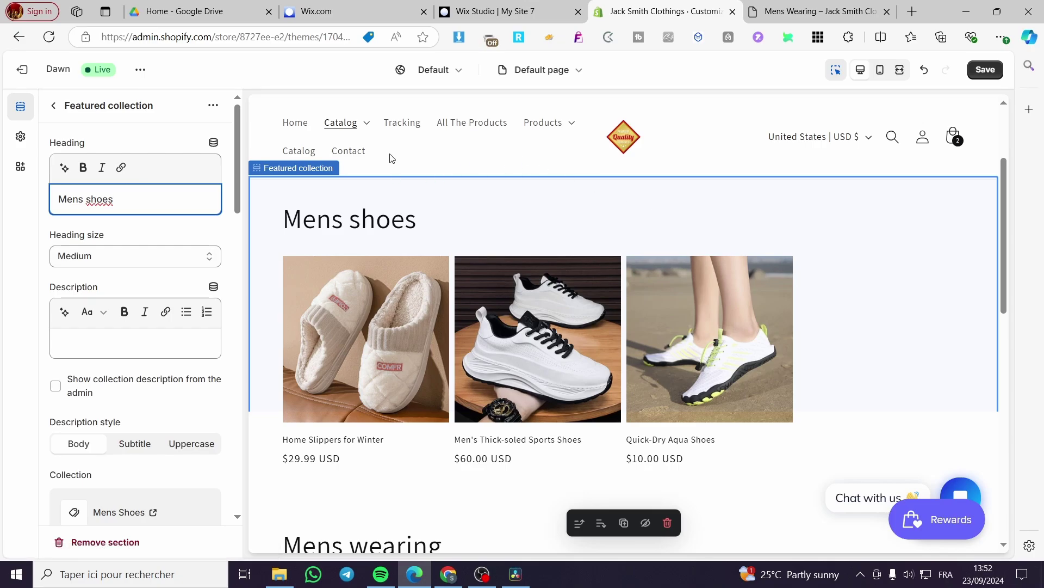
{"action": "left_click", "coordinate": [364, 126]}
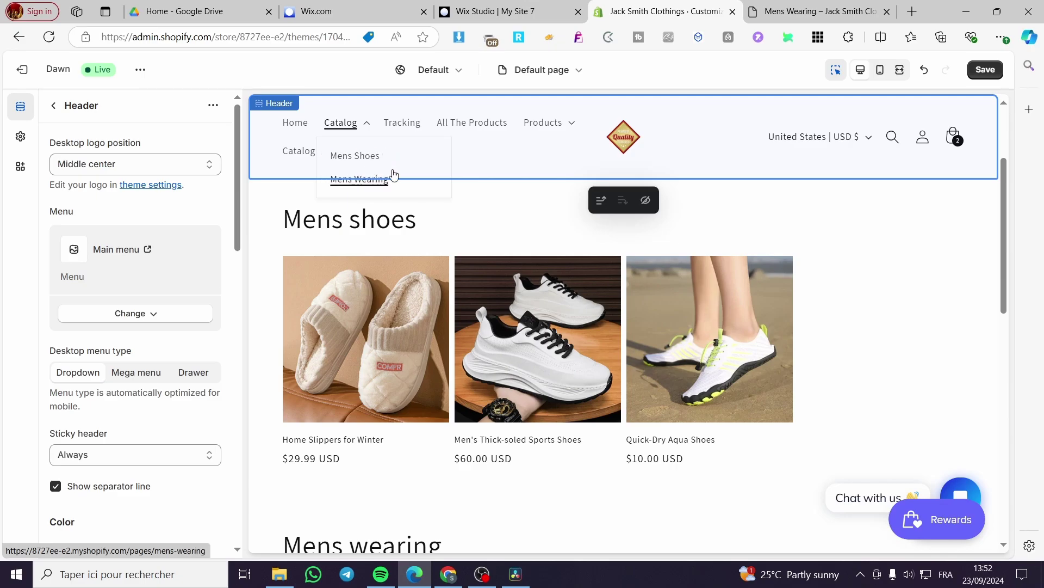
{"action": "left_click", "coordinate": [831, 222]}
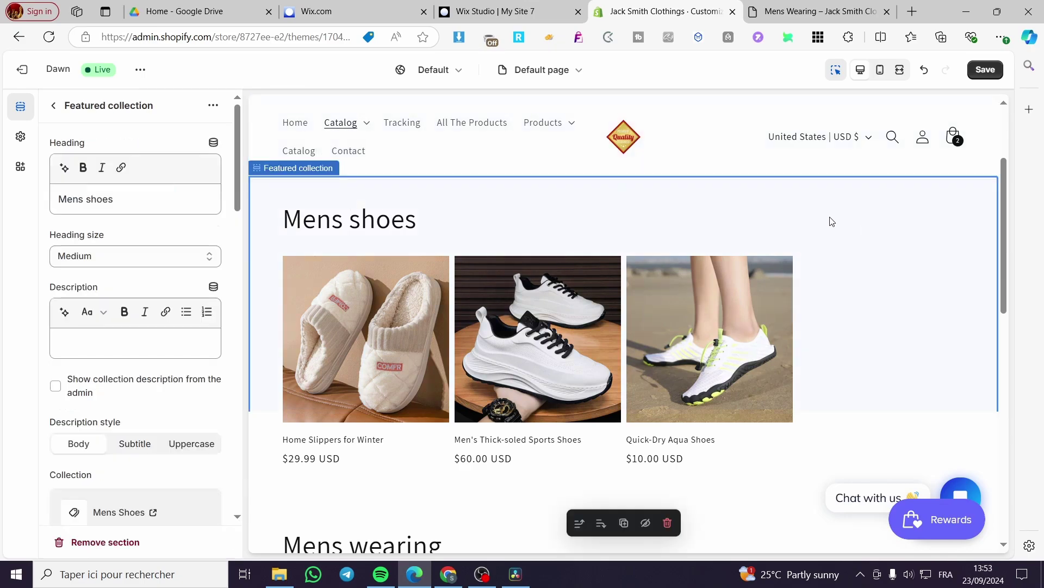
Create a new page template named "man-shoes" based on the Default page template.
{"action": "left_click", "coordinate": [577, 79]}
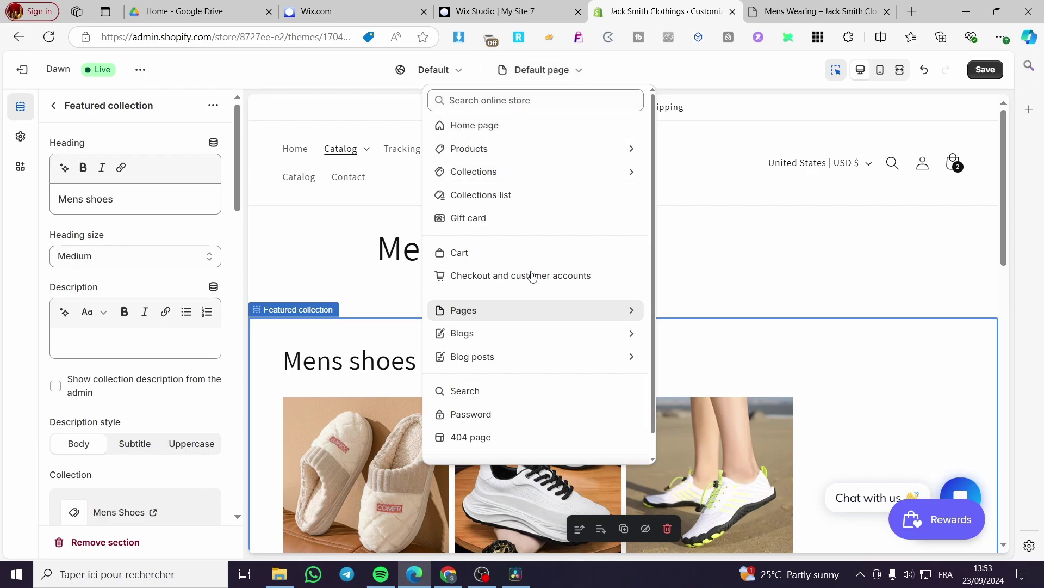
{"action": "left_click", "coordinate": [631, 314]}
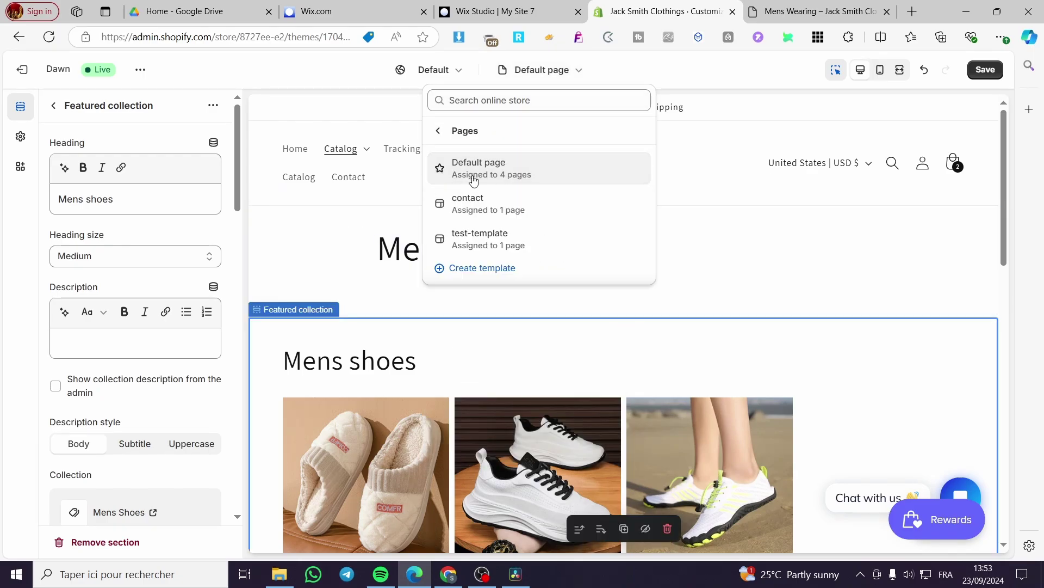
{"action": "left_click", "coordinate": [489, 268]}
{"action": "left_click", "coordinate": [415, 301]}
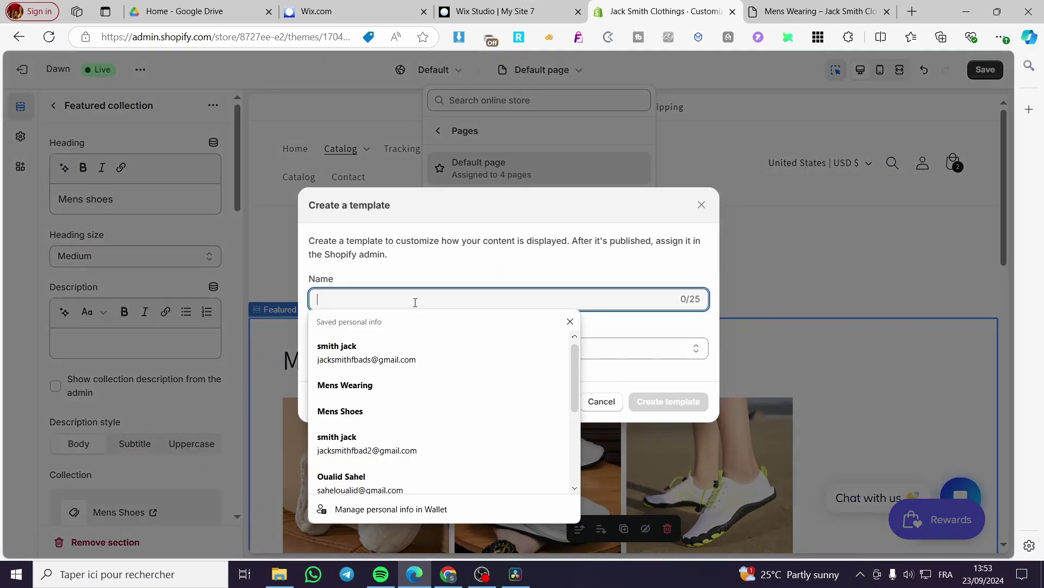
{"action": "type", "text": "d"}
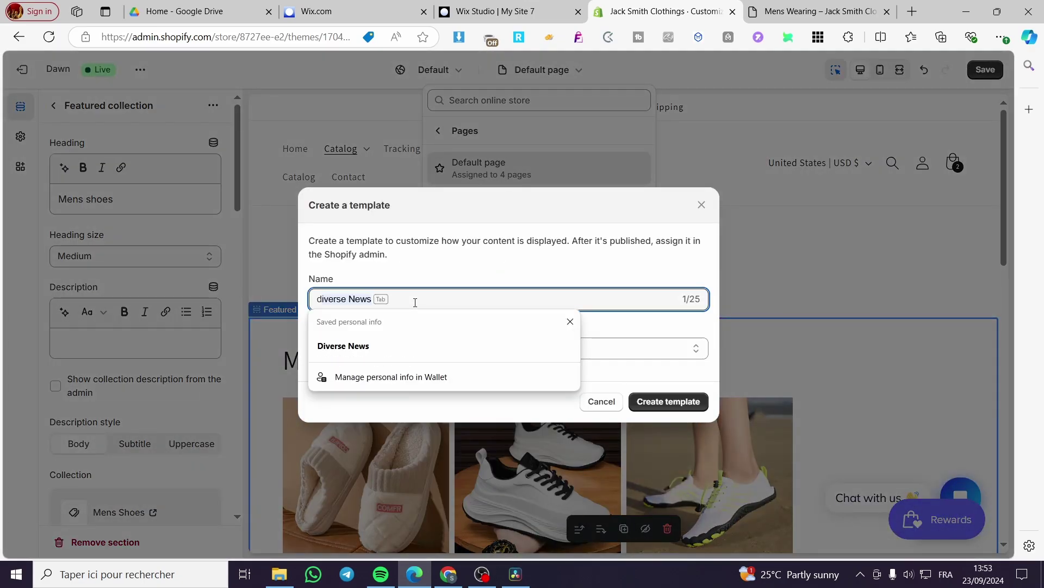
{"action": "type", "text": "ri"}
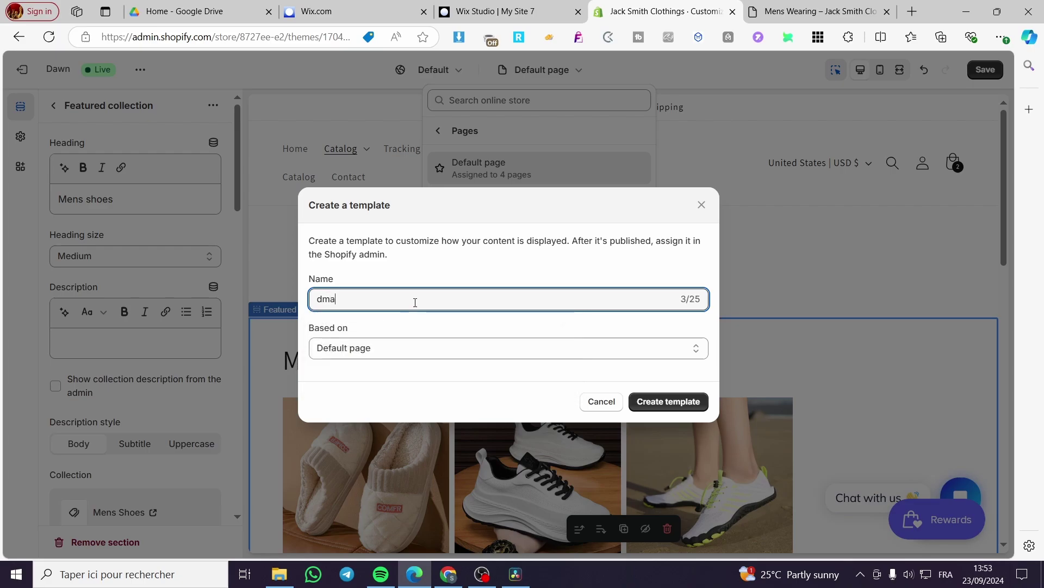
{"action": "key", "text": "BackSpace"}
{"action": "key", "text": "BackSpace"}
{"action": "key", "text": "BackSpace"}
{"action": "type", "text": "ma"}
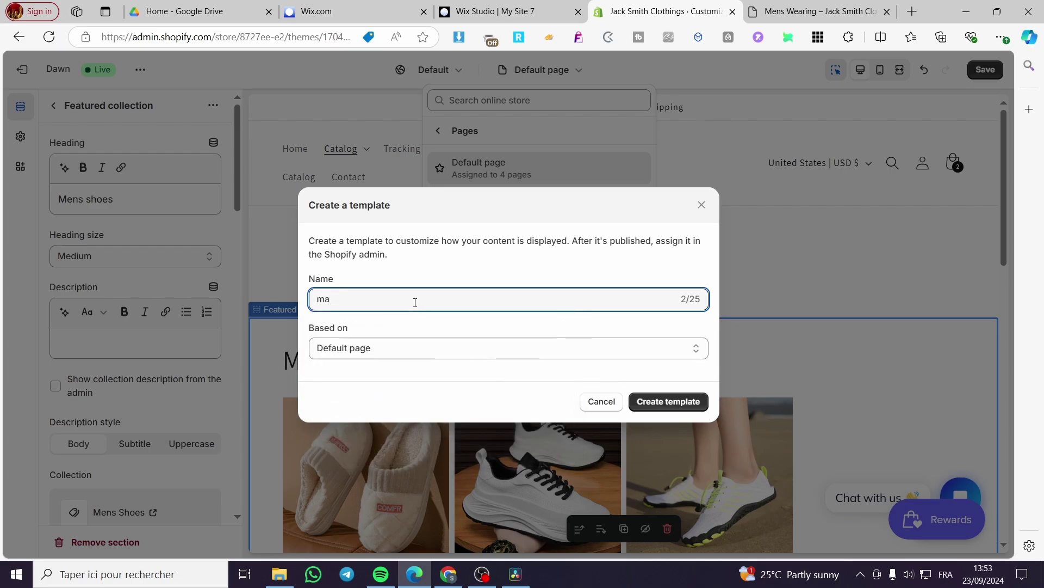
{"action": "type", "text": "nw"}
{"action": "key", "text": "BackSpace"}
{"action": "type", "text": "s s"}
{"action": "key", "text": "BackSpace"}
{"action": "left_click", "coordinate": [671, 403]}
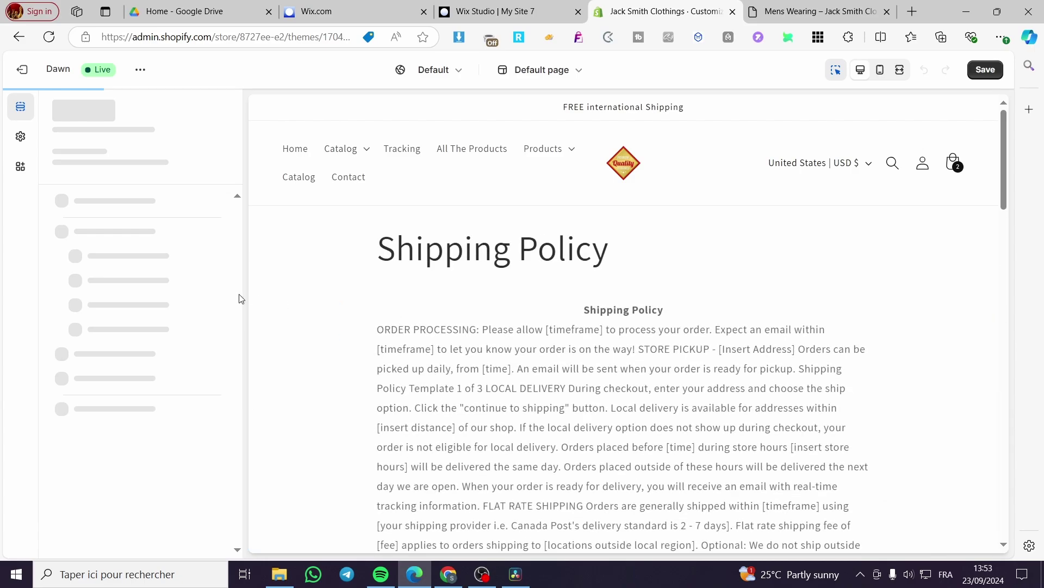
Switch the man-shoes template's preview to the Mens Shoes page, dismissing the subscription popups.
{"action": "left_click", "coordinate": [825, 167]}
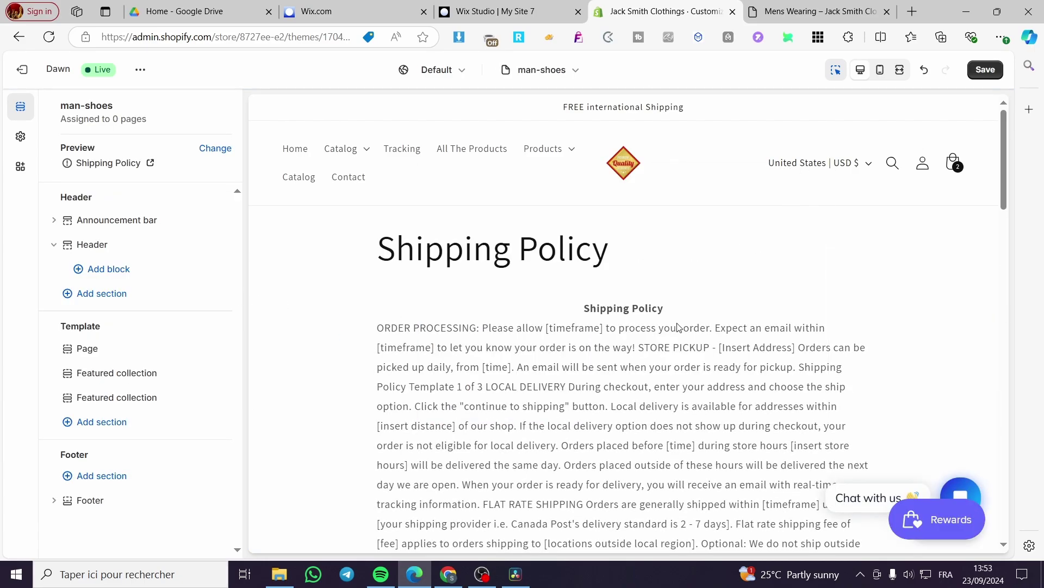
{"action": "left_click", "coordinate": [216, 148]}
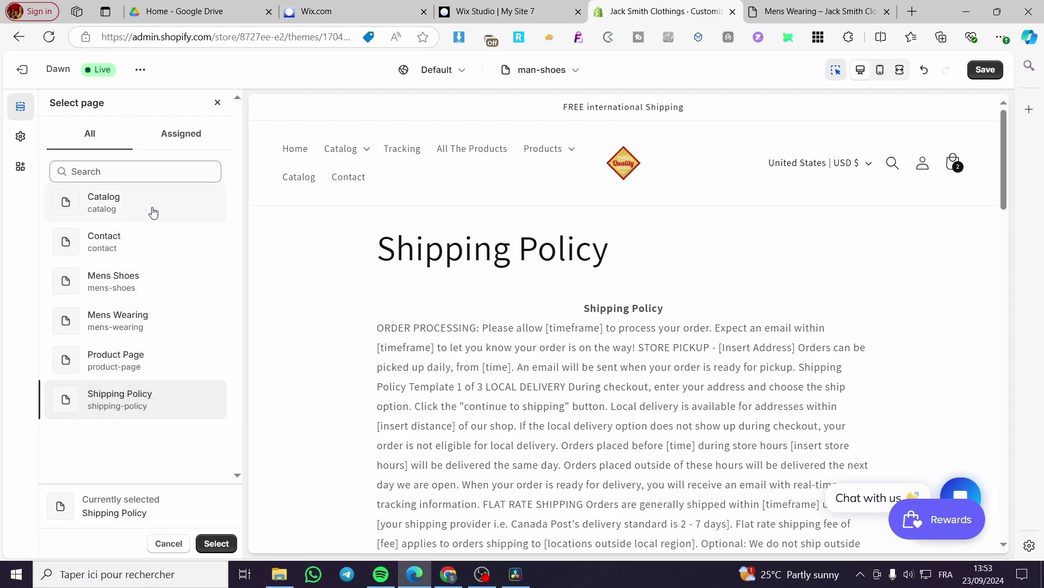
{"action": "double_click", "coordinate": [156, 289]}
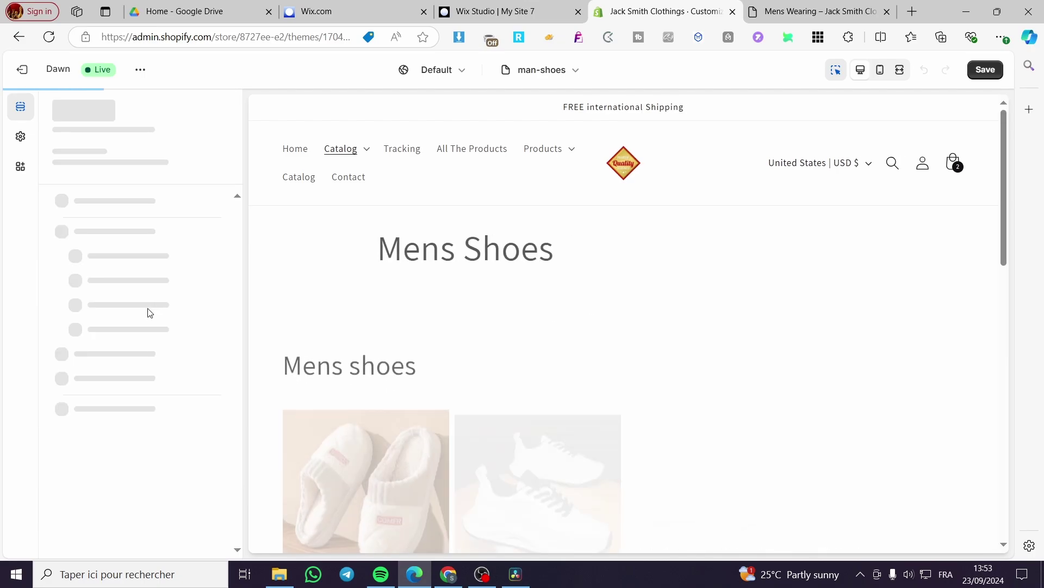
{"action": "scroll", "coordinate": [566, 392], "scroll_direction": "down", "scroll_amount": 5}
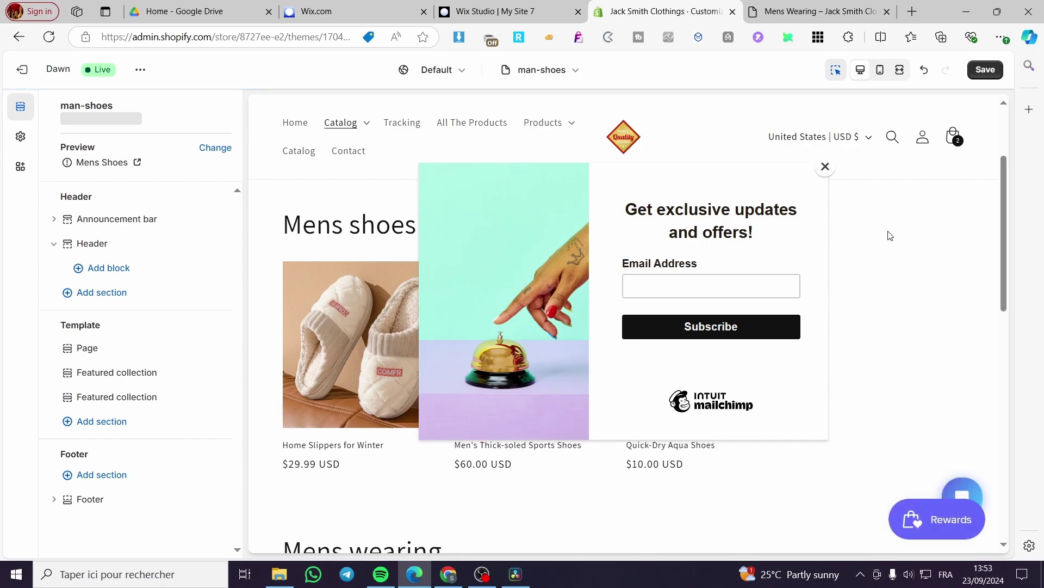
{"action": "left_click", "coordinate": [826, 166]}
Try to delete the Mens wearing section from the man-shoes template.
{"action": "scroll", "coordinate": [627, 381], "scroll_direction": "down", "scroll_amount": 4}
{"action": "left_click", "coordinate": [517, 354]}
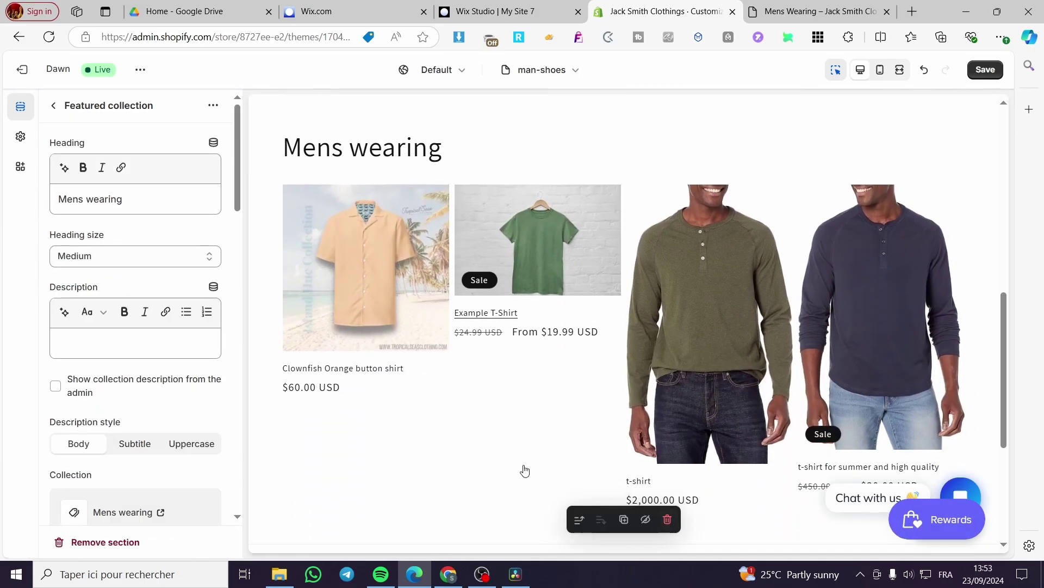
{"action": "scroll", "coordinate": [457, 356], "scroll_direction": "up", "scroll_amount": 3}
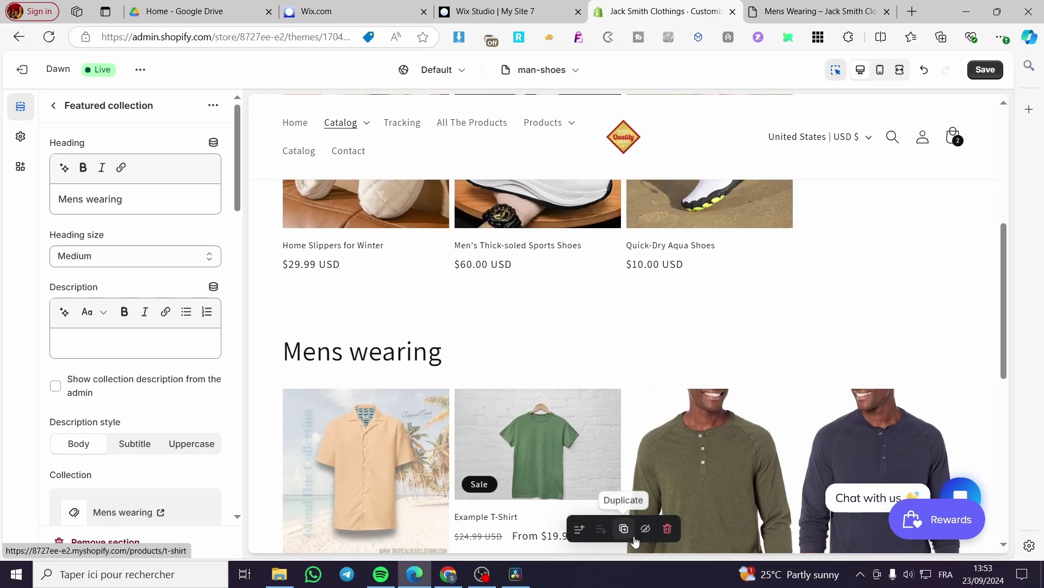
{"action": "left_click", "coordinate": [668, 529]}
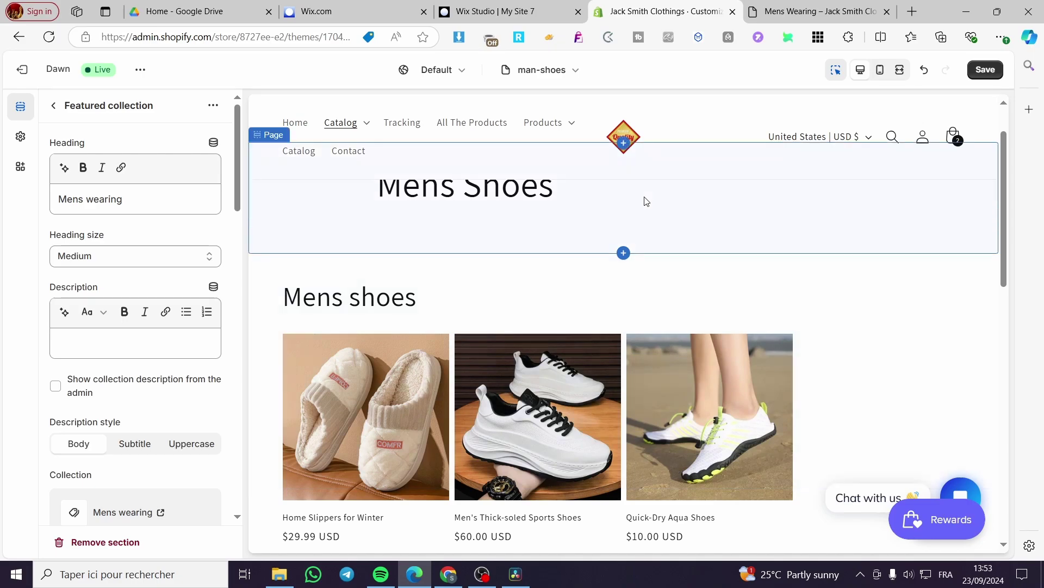
Review the list of page templates, then close it without creating another template.
{"action": "left_click", "coordinate": [567, 72]}
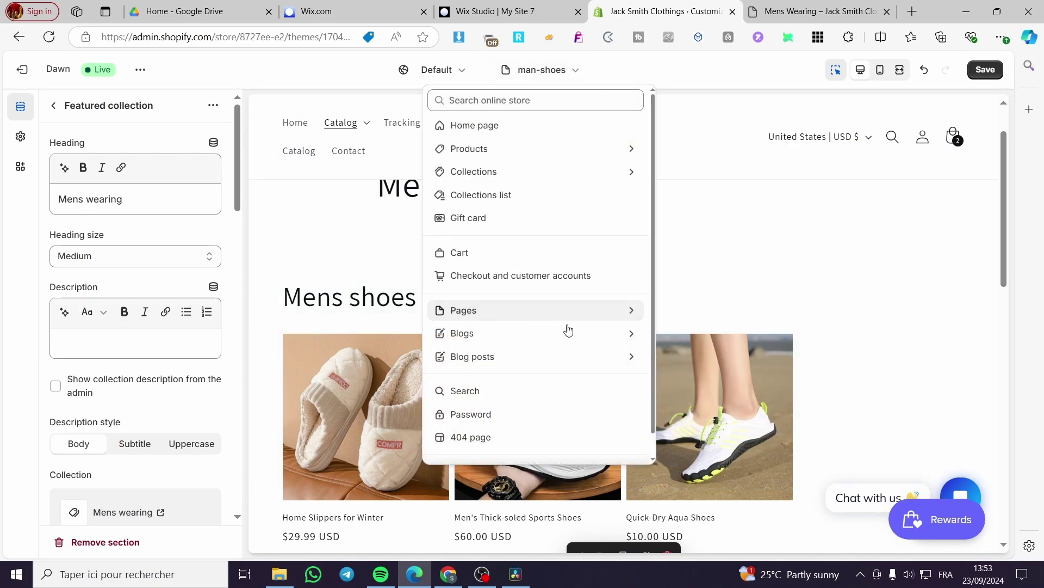
{"action": "left_click", "coordinate": [634, 311]}
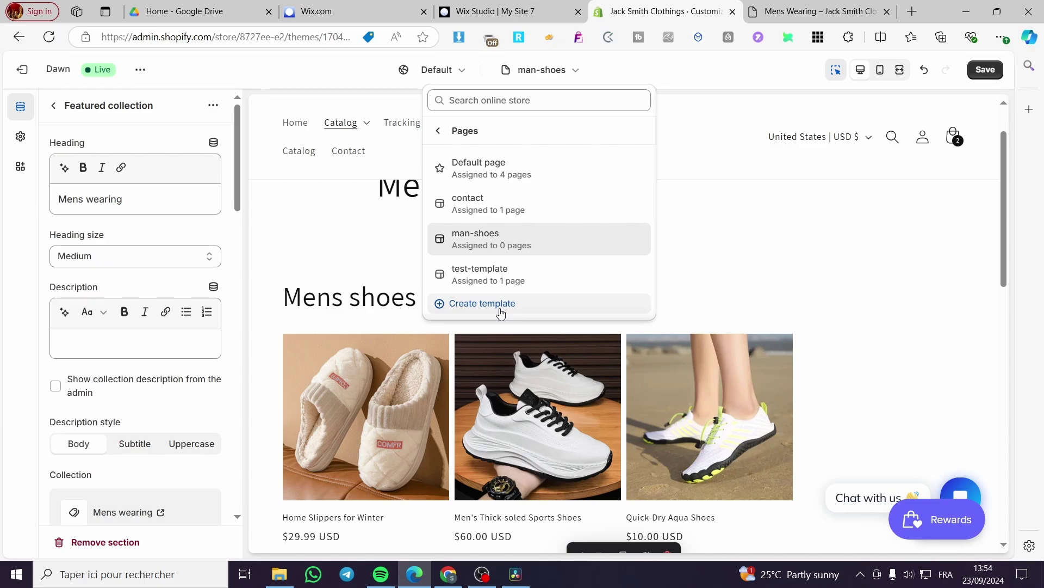
{"action": "left_click", "coordinate": [753, 207]}
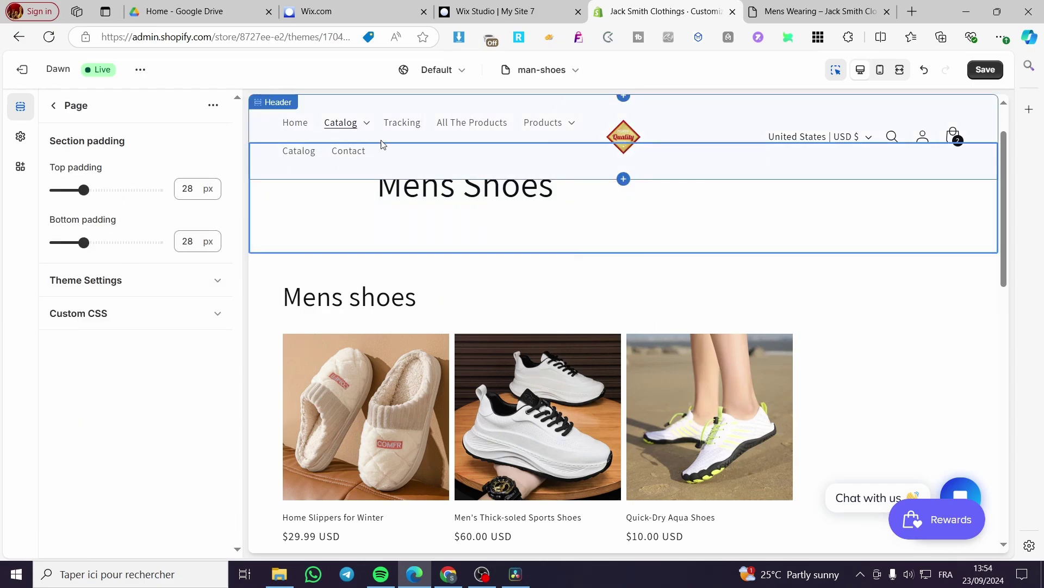
Switch to the live storefront and examine the Mens Shoes page.
{"action": "key", "text": "ctrl+Tab"}
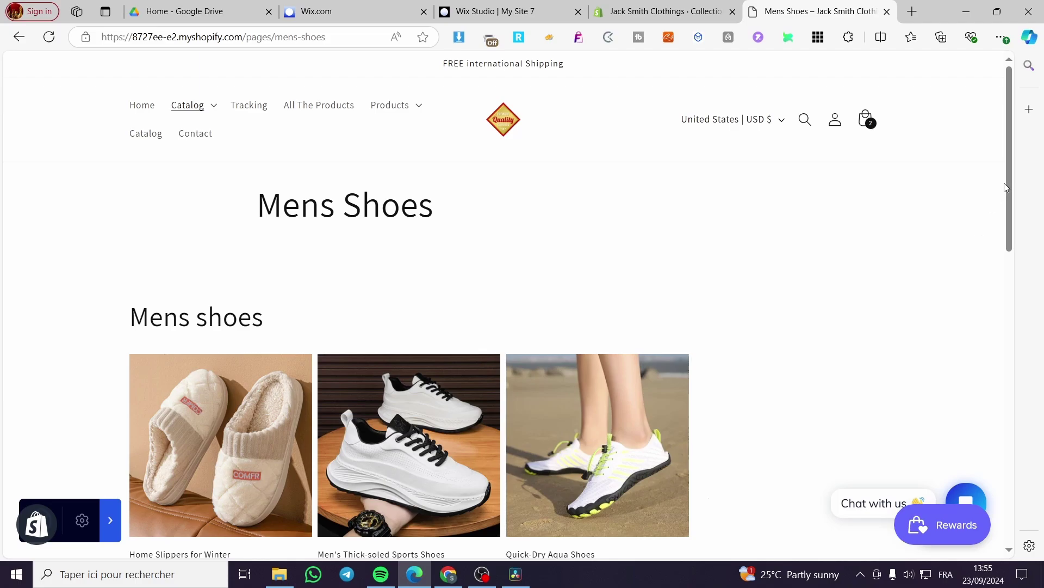
{"action": "left_click_drag", "start_coordinate": [1007, 185], "coordinate": [1009, 202]}
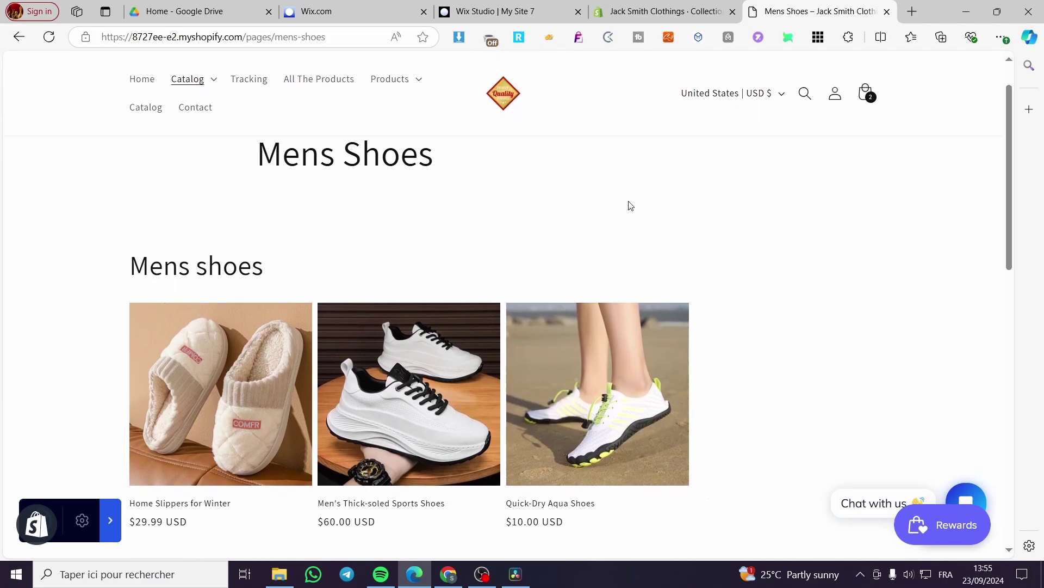